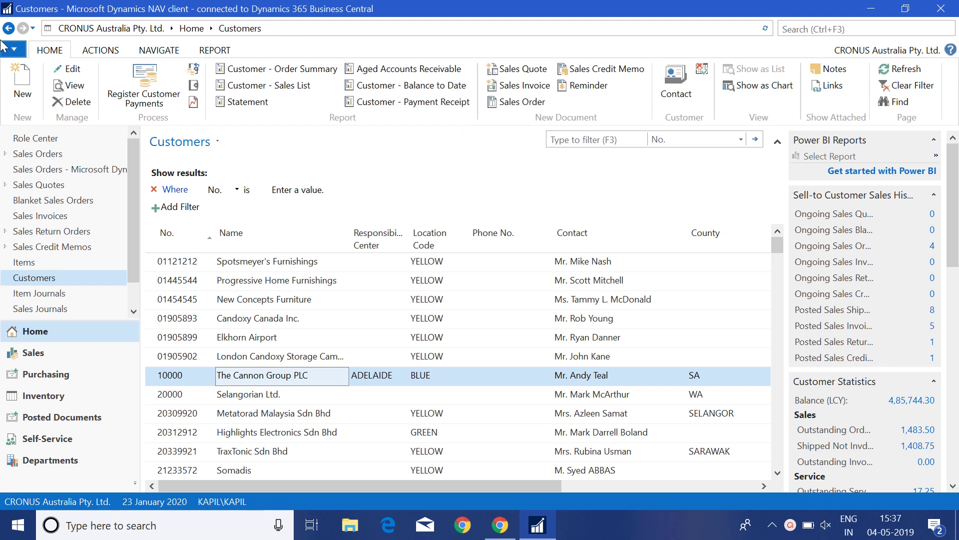
# - Check the product version and licence details in the About Microsoft Dynamics 365 Business Central information, and close it
pyautogui.click(11, 48)
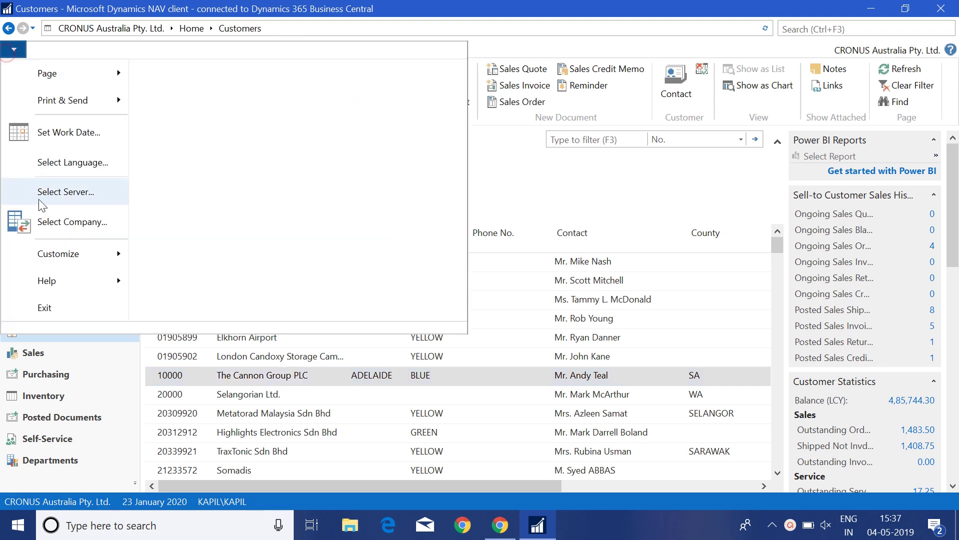
pyautogui.moveTo(56, 284)
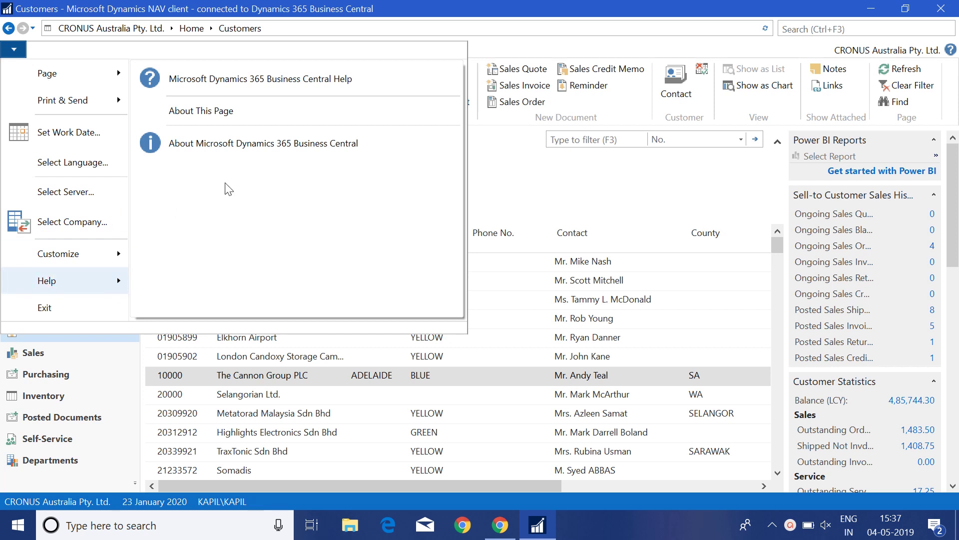
pyautogui.click(259, 150)
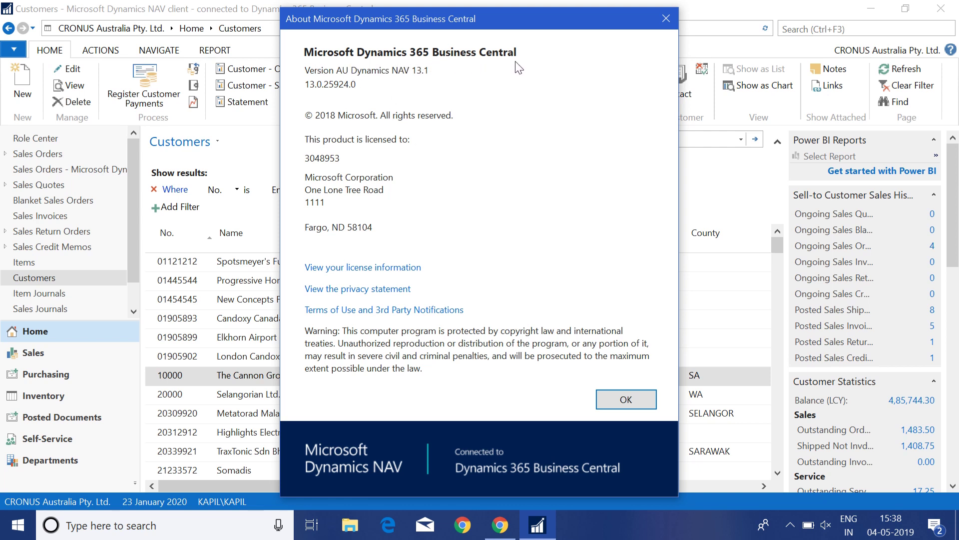
pyautogui.click(627, 399)
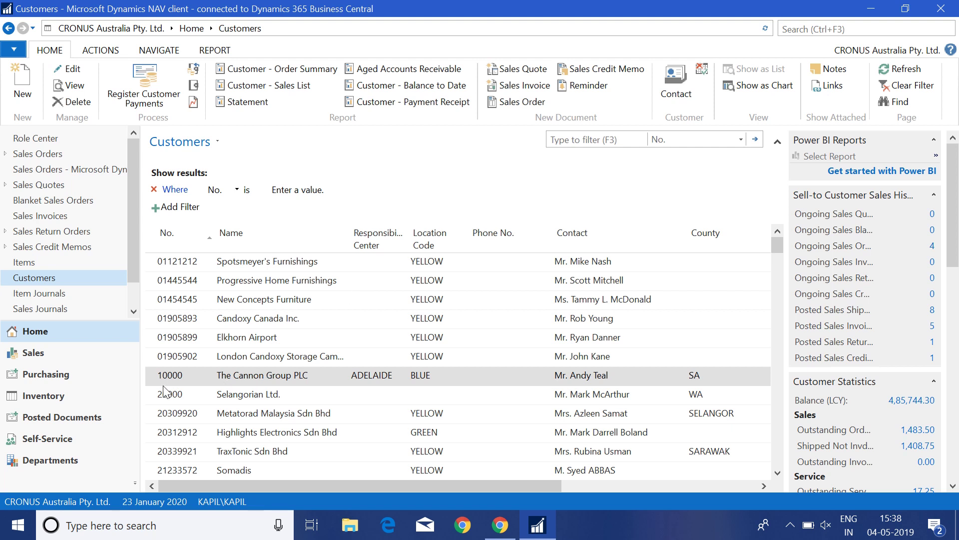
# - Open the customer ledger entries for The Cannon Group PLC and expand the filter area
pyautogui.click(151, 376)
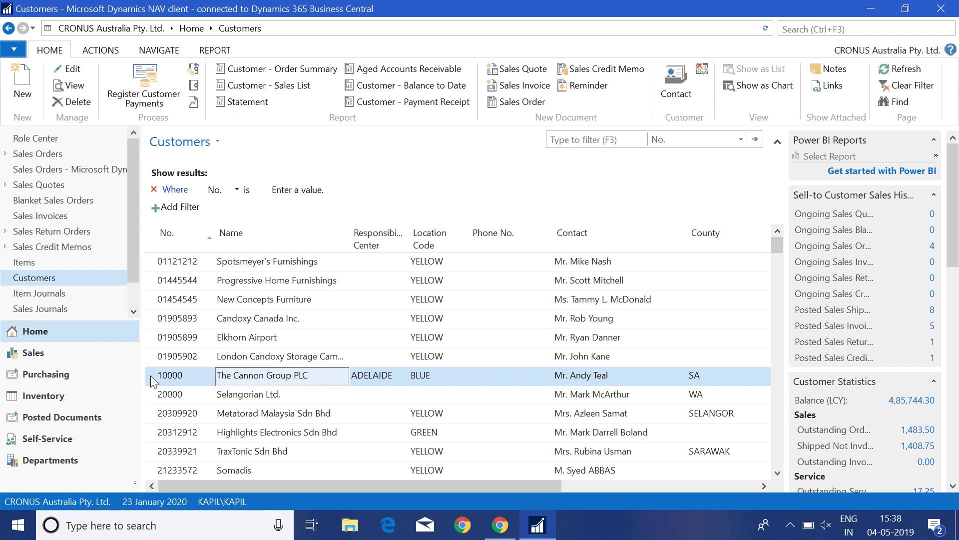
pyautogui.hotkey('ctrl', 'F7')
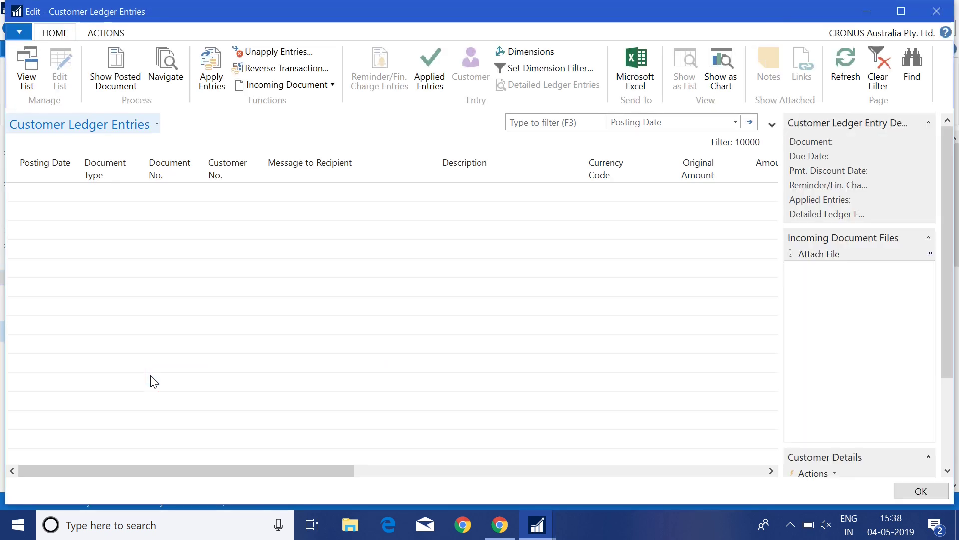
pyautogui.click(775, 127)
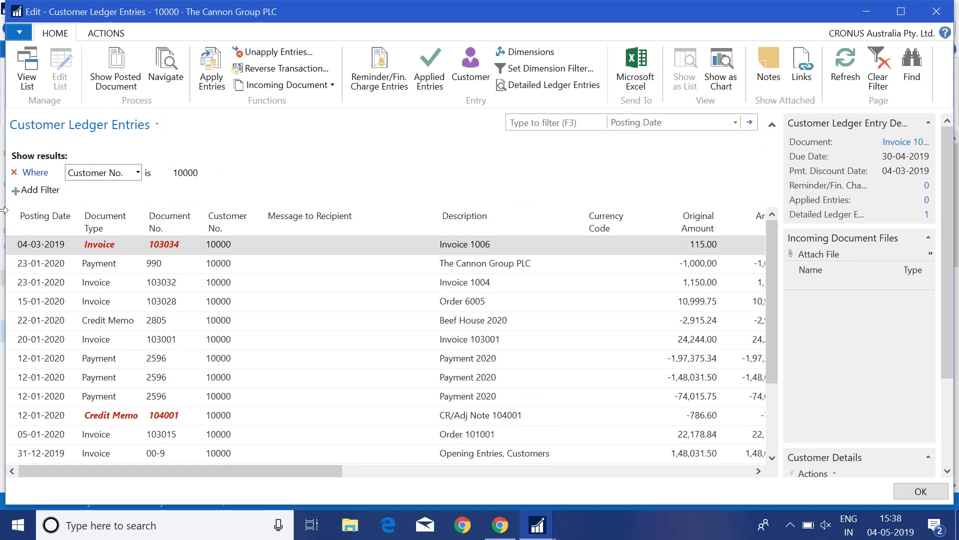
# - Add a filter that limits the customer ledger entries to Document Type Invoice
pyautogui.click(48, 192)
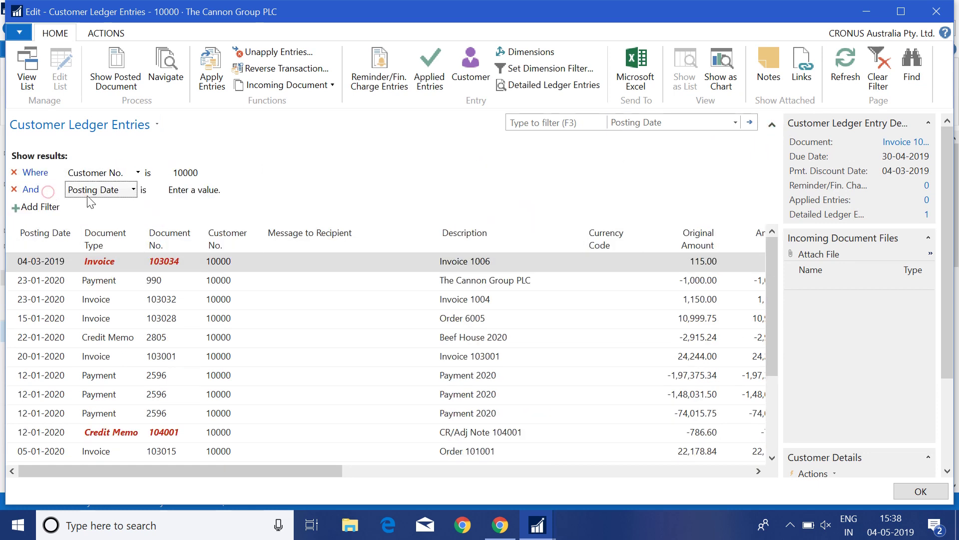
pyautogui.click(121, 191)
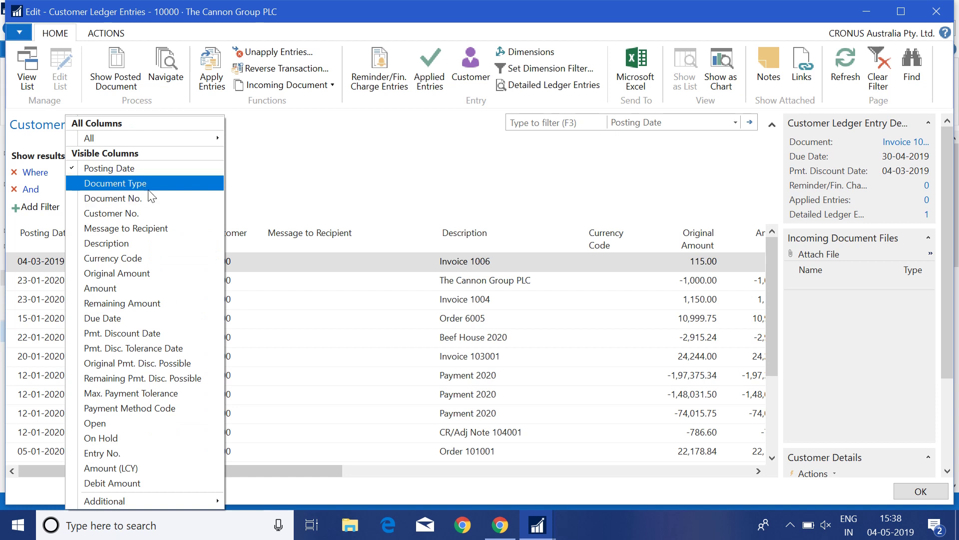
pyautogui.click(115, 183)
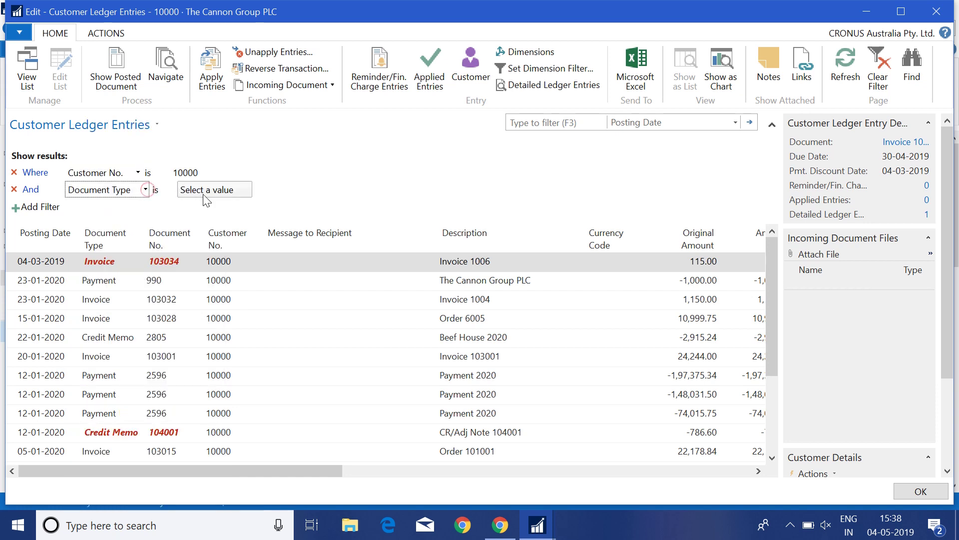
pyautogui.click(246, 191)
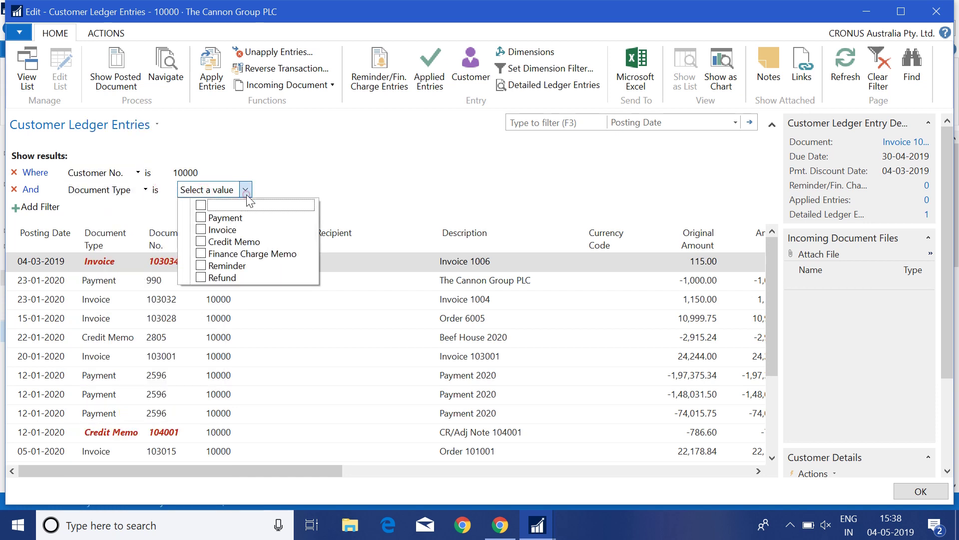
pyautogui.click(216, 230)
pyautogui.click(340, 212)
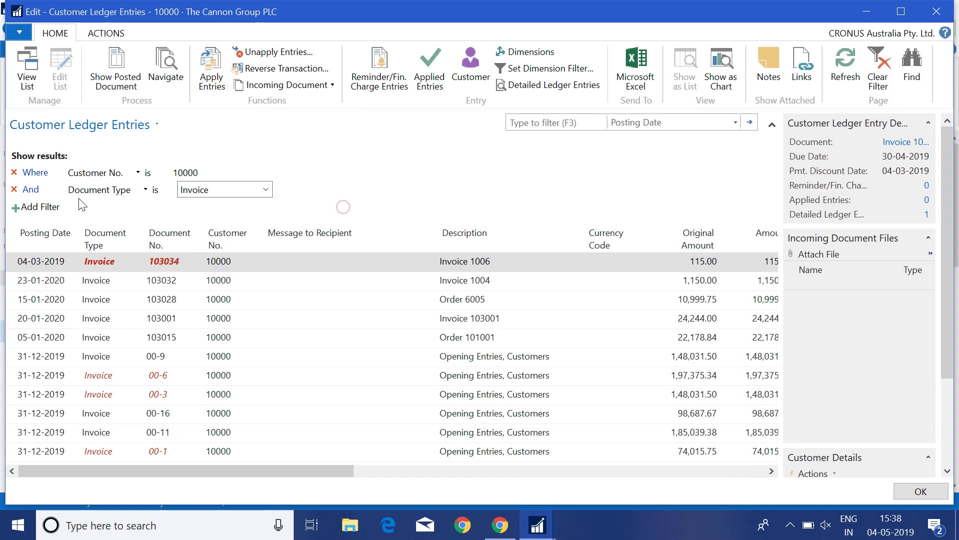
# - Add another filter to the ledger entries so that Open is Yes
pyautogui.click(39, 208)
pyautogui.click(117, 210)
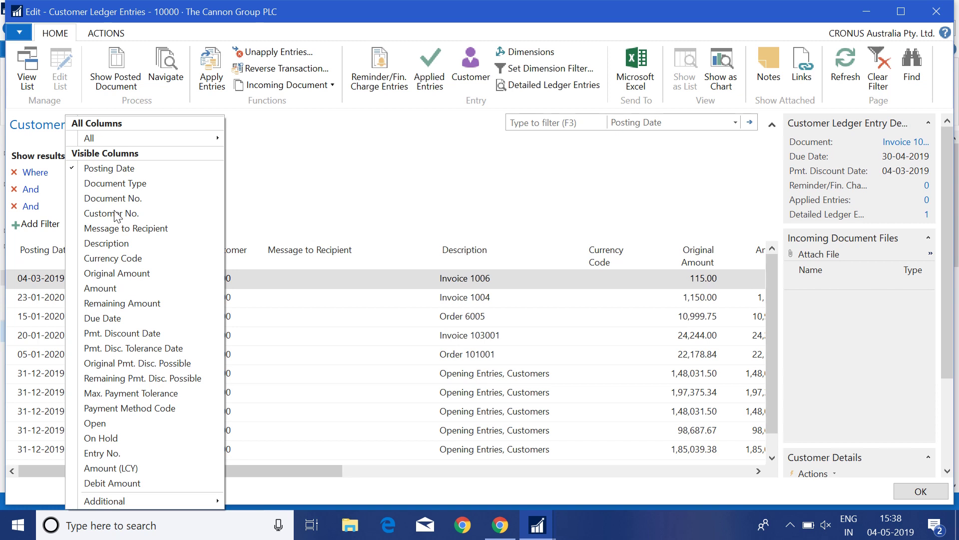
pyautogui.click(132, 418)
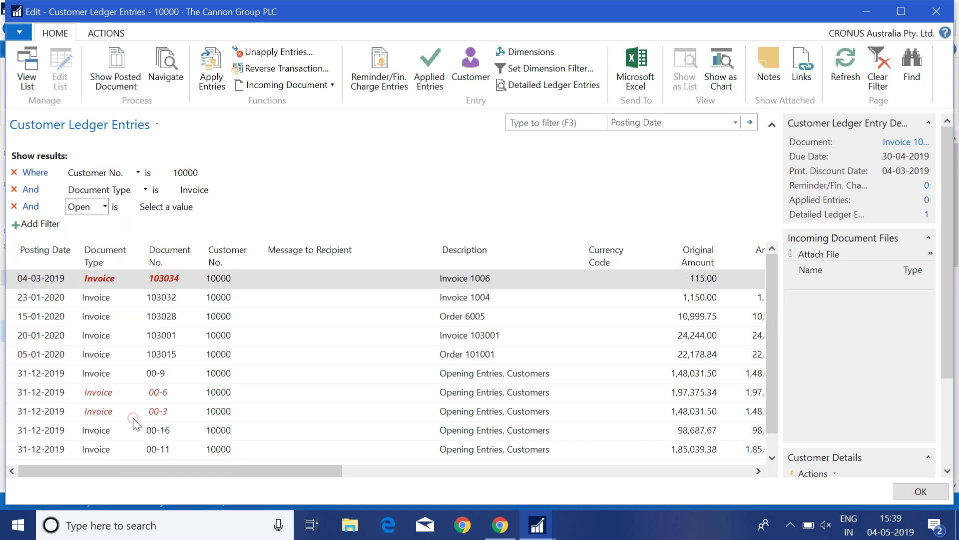
pyautogui.click(204, 207)
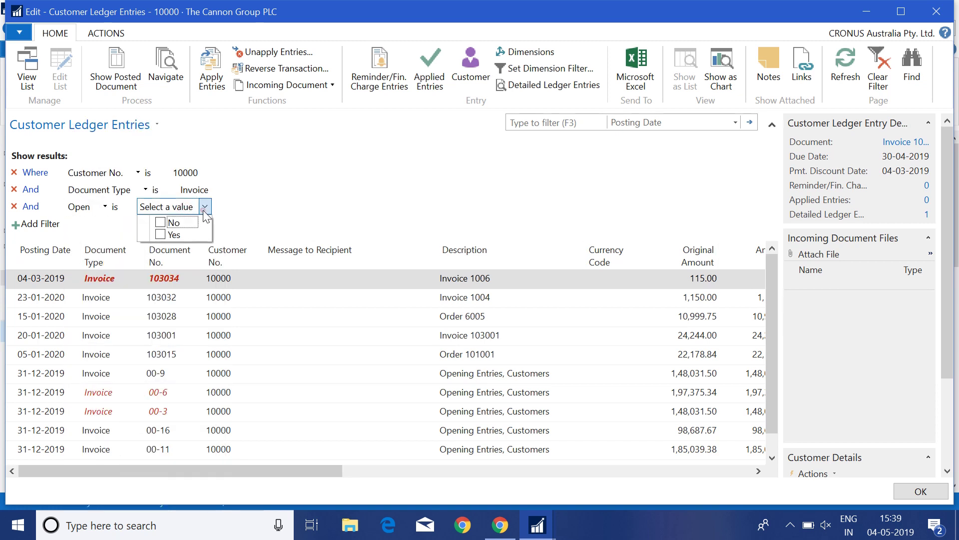
pyautogui.click(161, 235)
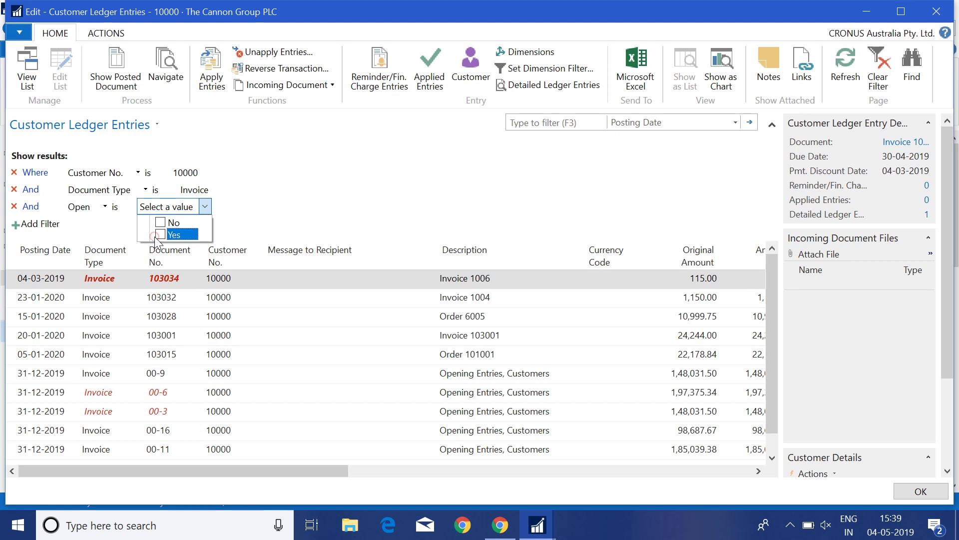
pyautogui.click(301, 205)
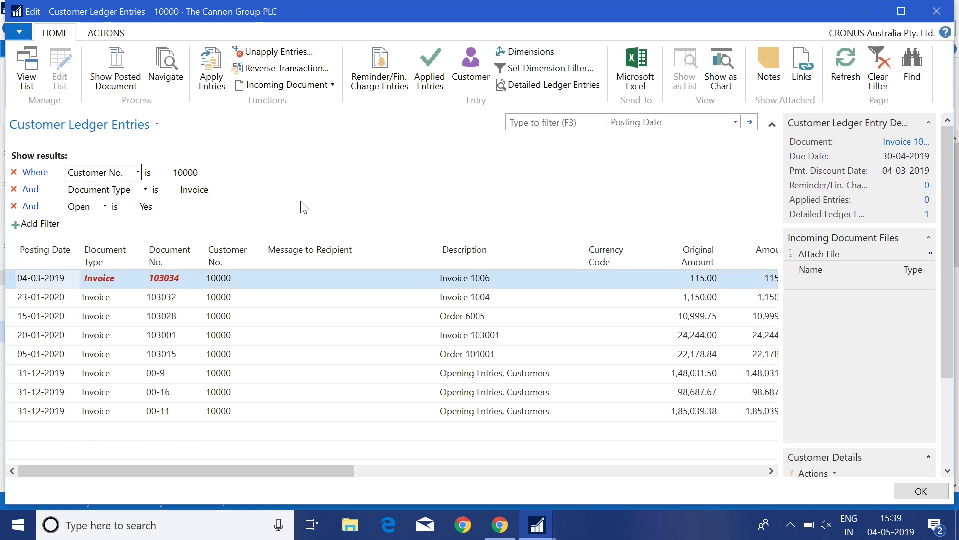
# - Examine the open invoices from the first to the last, including their Open status and remaining LCY amounts, and close the ledger entries
pyautogui.click(229, 319)
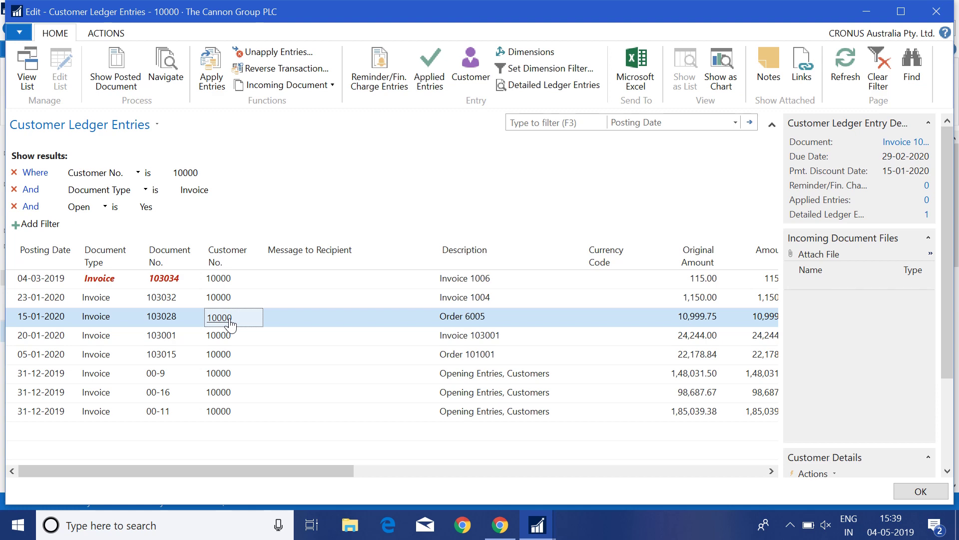
pyautogui.press('Up')
pyautogui.press('Up')
pyautogui.press('Down')
pyautogui.press('Down')
pyautogui.press('Down')
pyautogui.press('Down')
pyautogui.press('Down')
pyautogui.press('Down')
pyautogui.press('Down')
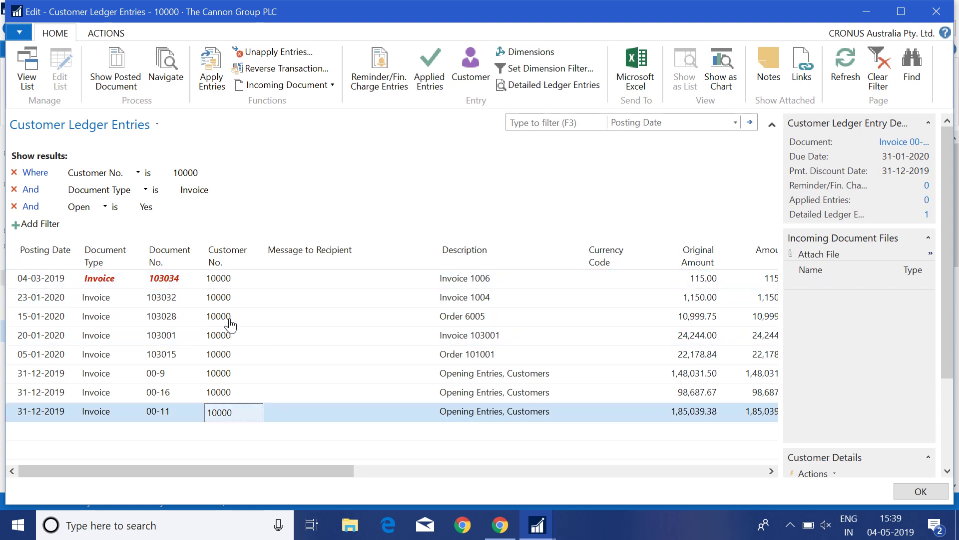
pyautogui.press('Tab')
pyautogui.press('Tab')
pyautogui.press('Tab')
pyautogui.press('Tab')
pyautogui.press('Tab')
pyautogui.press('Tab')
pyautogui.press('Tab')
pyautogui.press('Tab')
pyautogui.press('Tab')
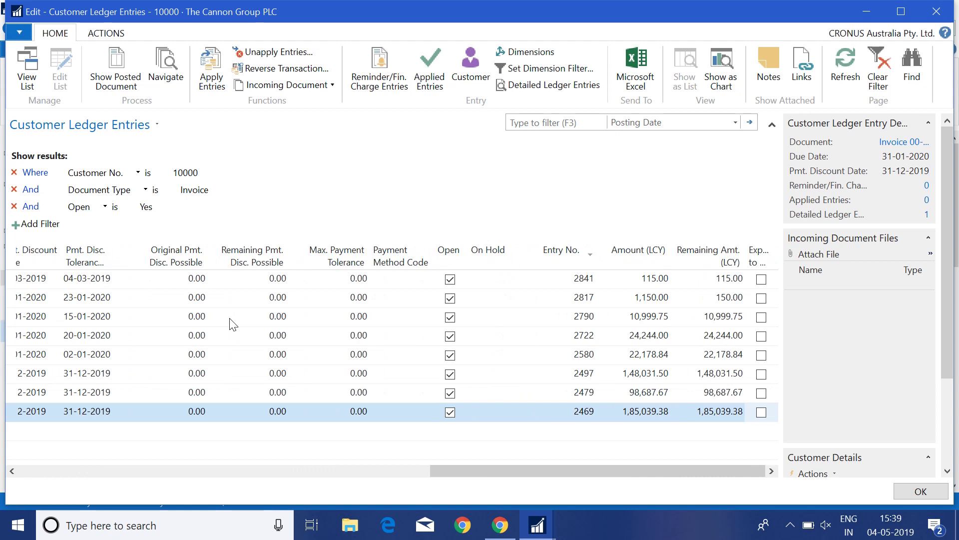
pyautogui.hotkey('shift', 'Tab')
pyautogui.hotkey('shift', 'Tab')
pyautogui.hotkey('shift', 'Tab')
pyautogui.hotkey('shift', 'Tab')
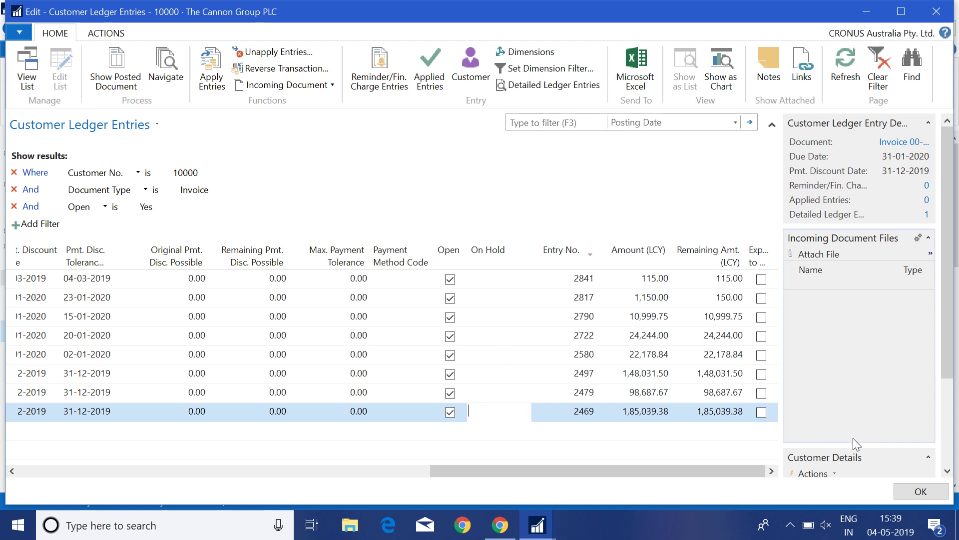
pyautogui.click(916, 493)
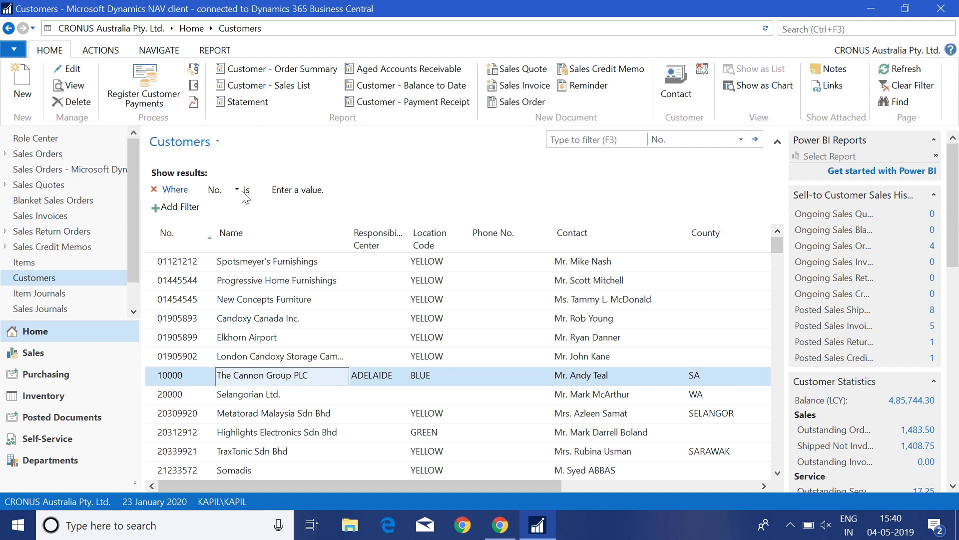
# - Open Register Customer Payments for The Cannon Group PLC from the customer list
pyautogui.click(163, 379)
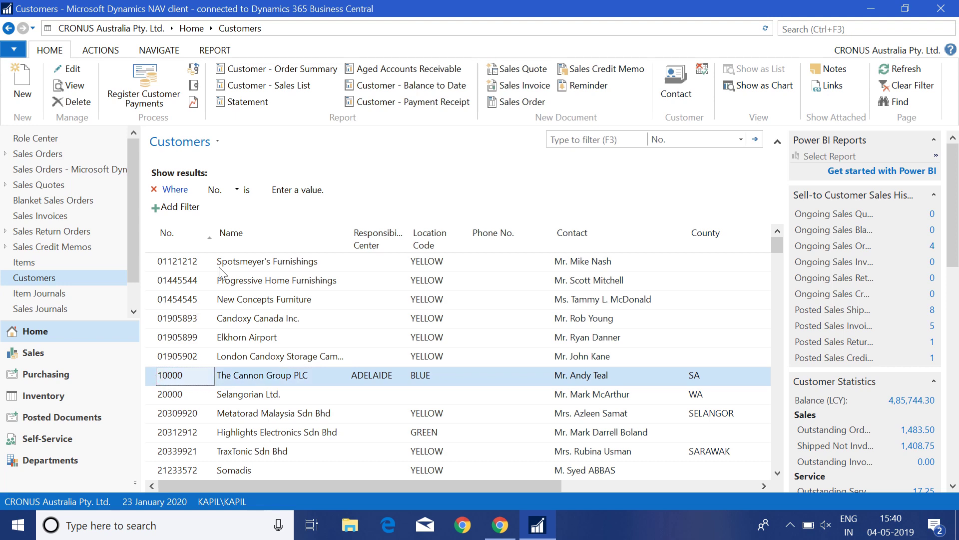
pyautogui.click(148, 80)
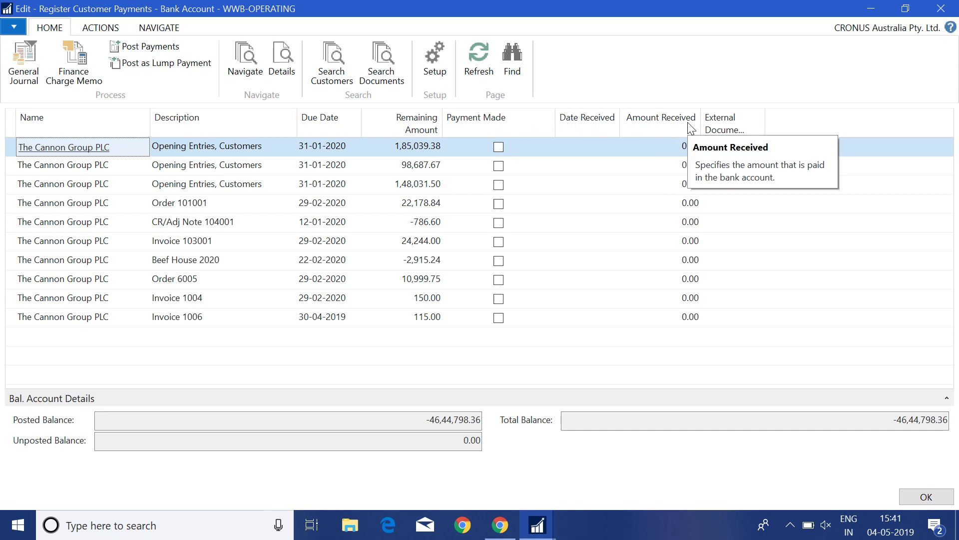
pyautogui.moveTo(515, 126)
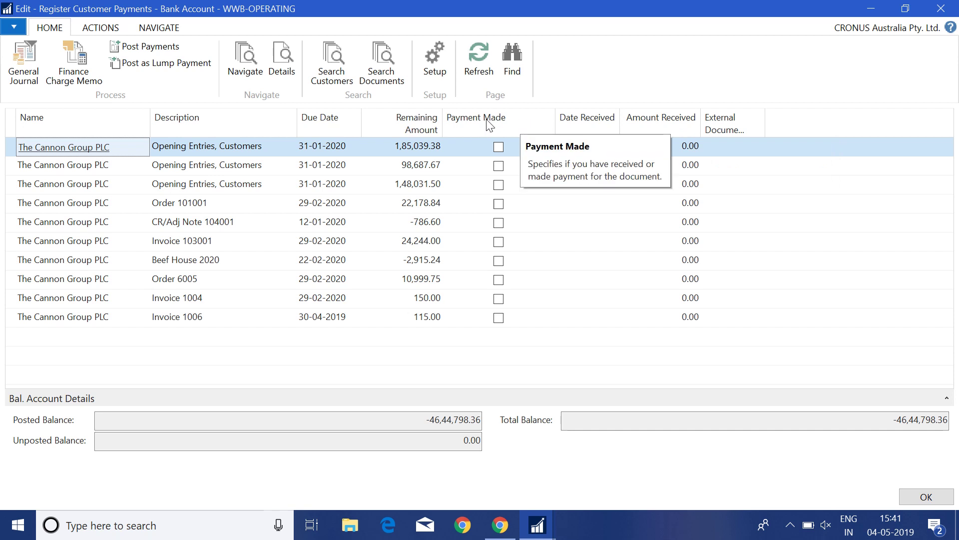
# - Mark the first opening entry as Payment Made for its full amount and check its Remaining Amount and Amount Received
pyautogui.click(499, 147)
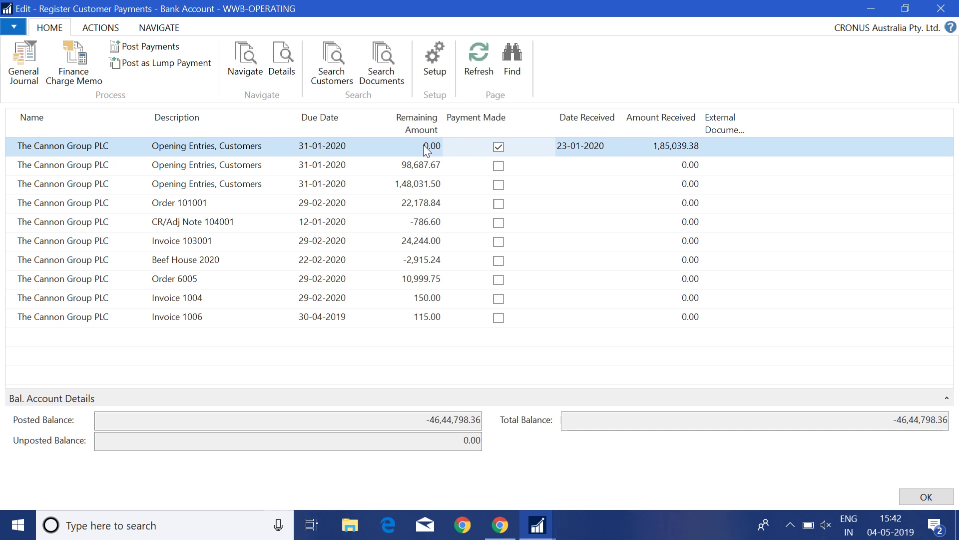
pyautogui.click(676, 150)
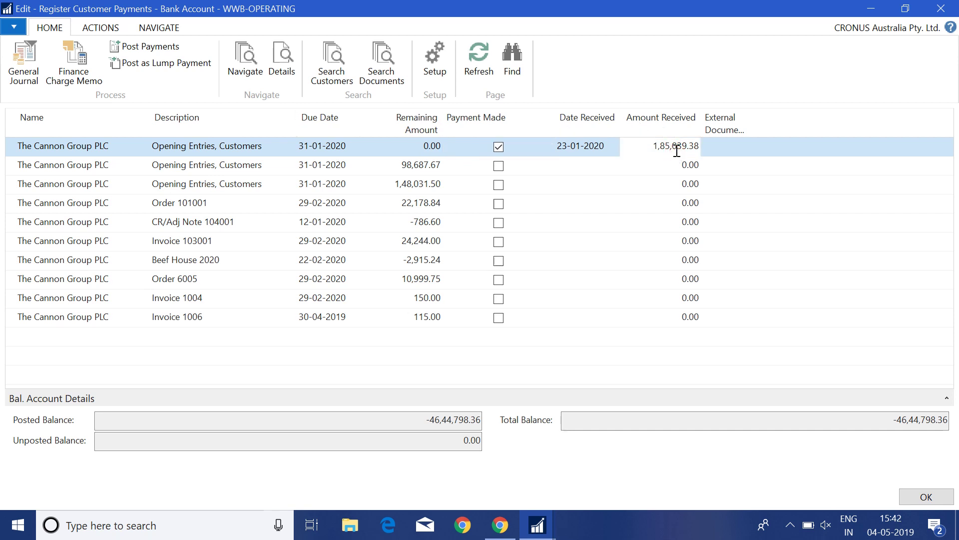
pyautogui.click(402, 149)
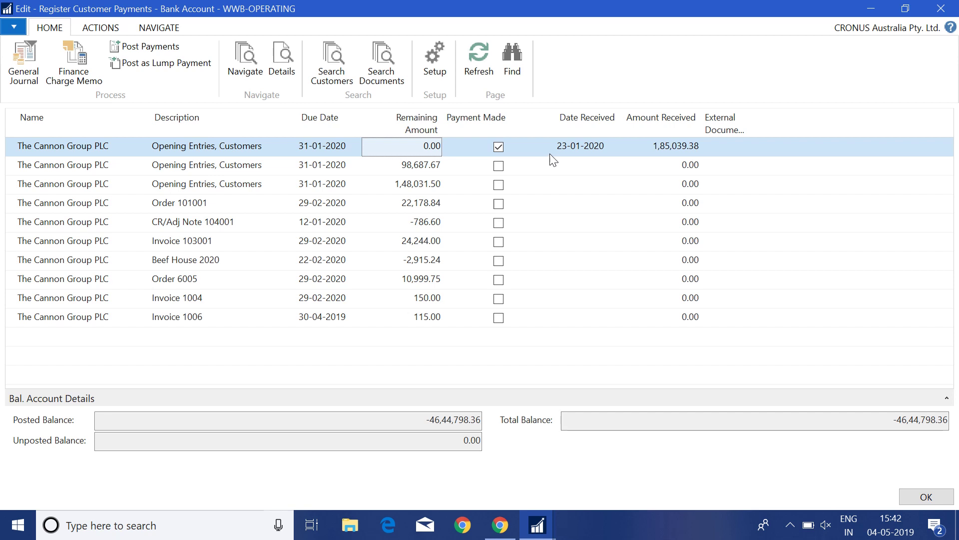
pyautogui.click(682, 147)
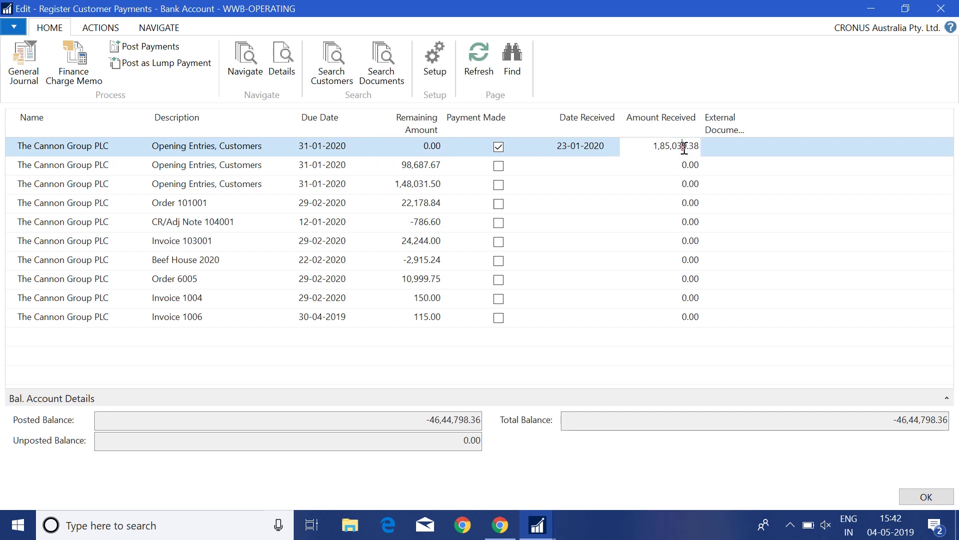
pyautogui.doubleClick(649, 148)
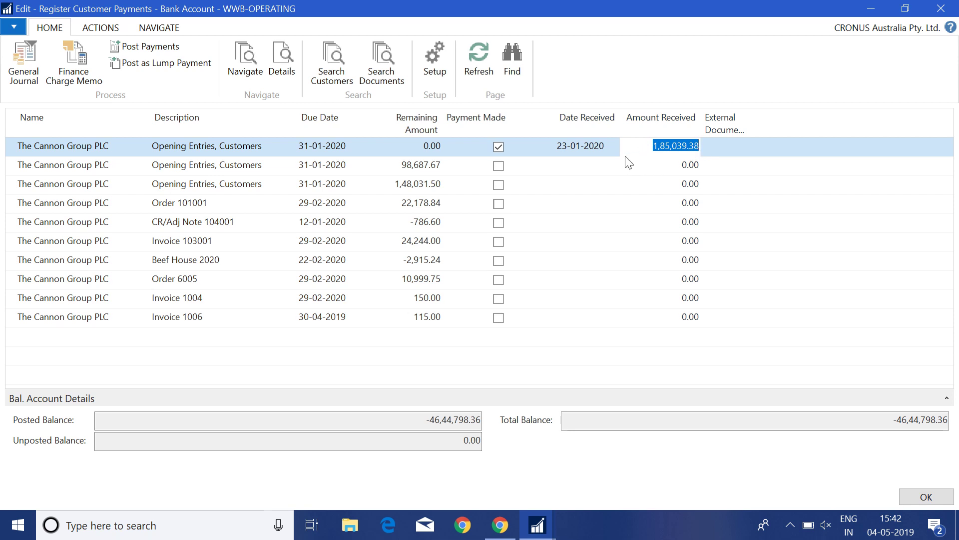
# - Enter 10,000 as the Amount Received for the opening entry with 98,687.67 remaining, and compare it with the fully paid entry above
pyautogui.click(422, 169)
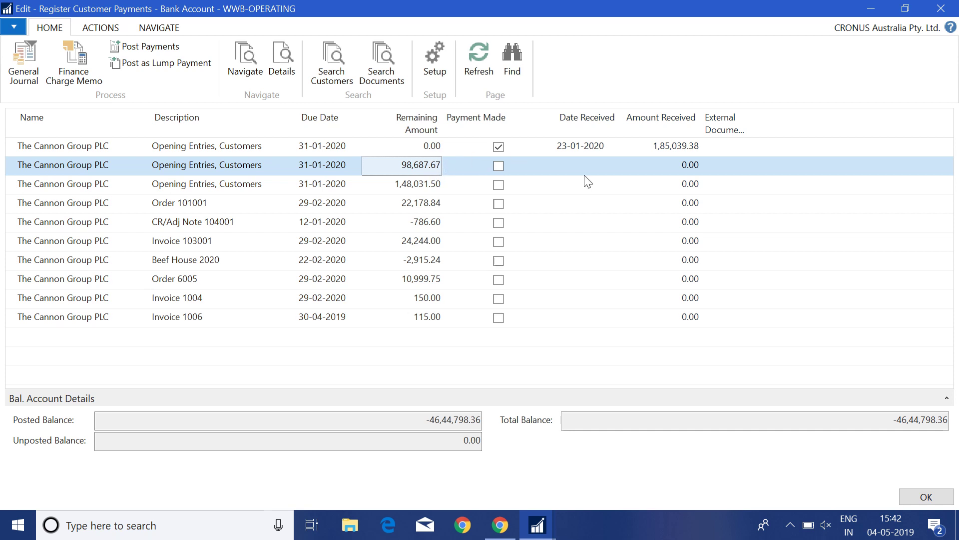
pyautogui.click(668, 167)
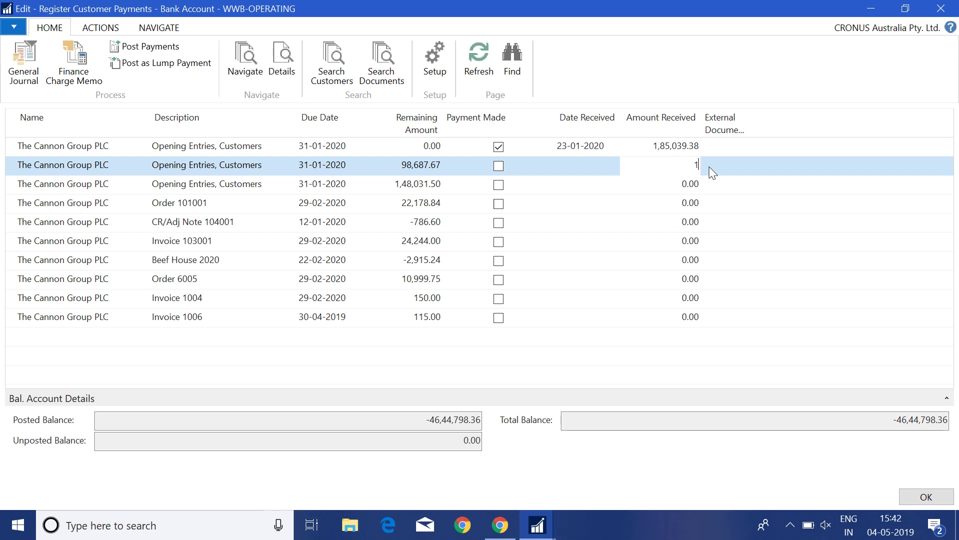
pyautogui.press('Tab')
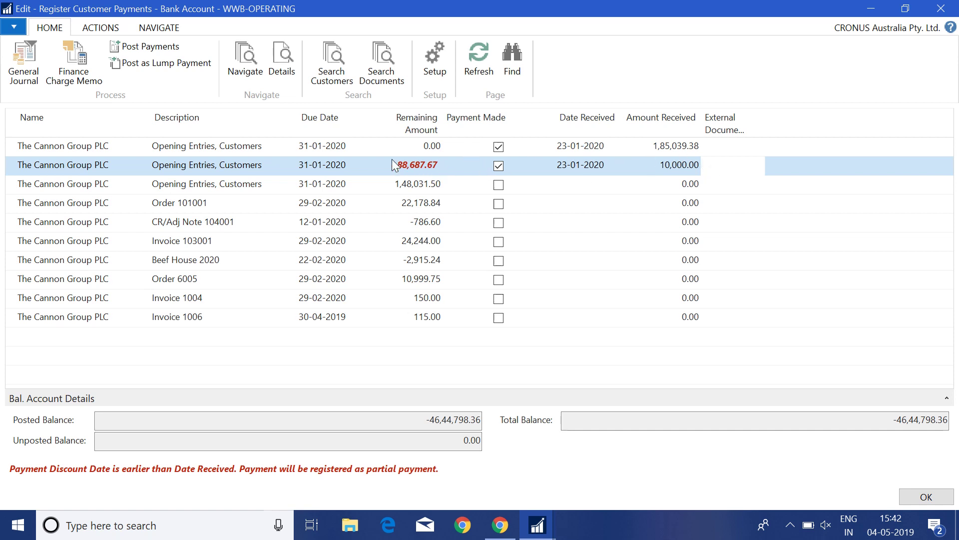
pyautogui.click(681, 169)
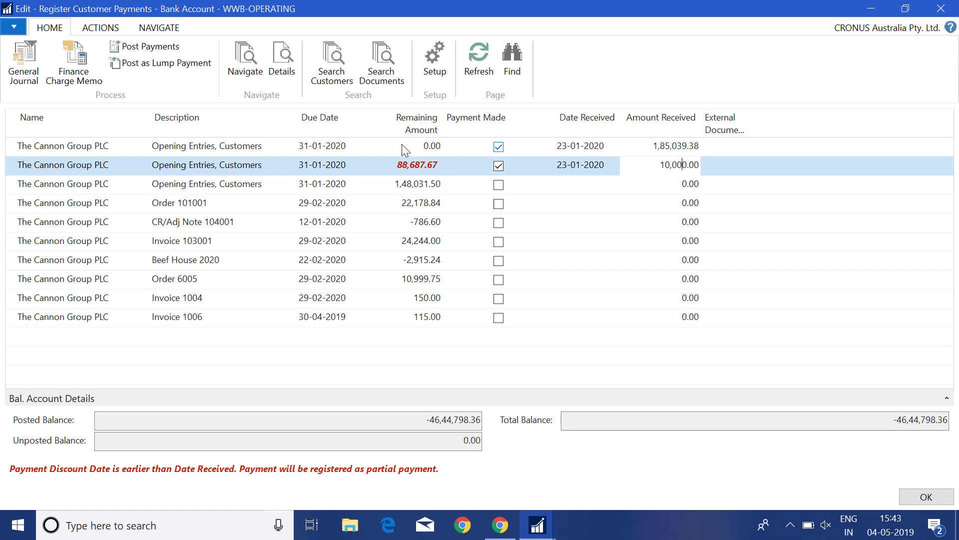
pyautogui.click(428, 154)
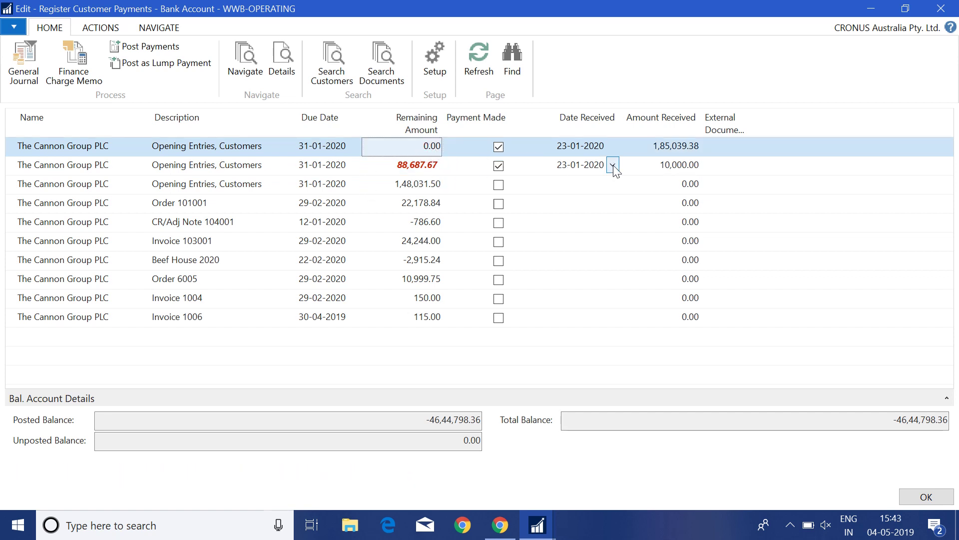
# - Check the partially paid entry's Remaining Amount and Amount Received, and bring up the confirmation for posting the marked payments separately without posting them
pyautogui.click(424, 166)
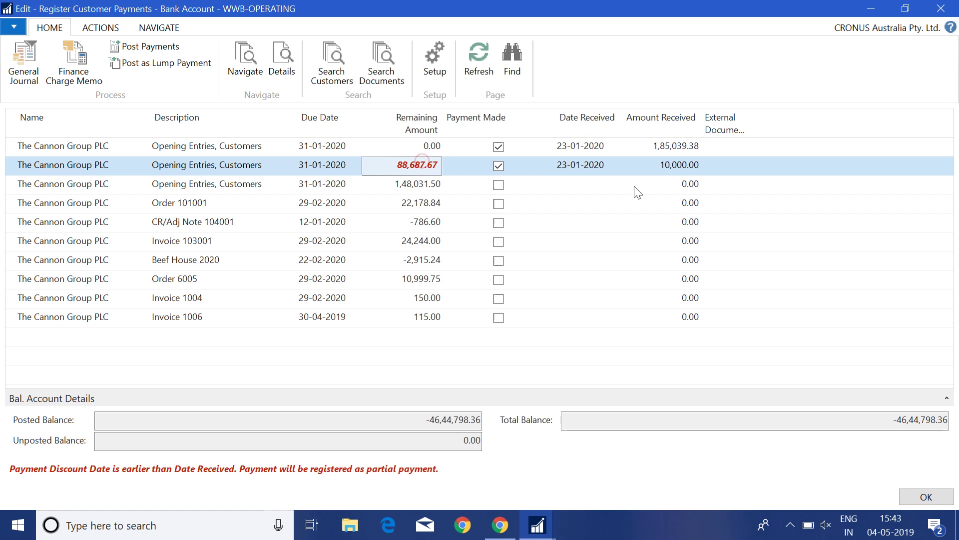
pyautogui.click(682, 174)
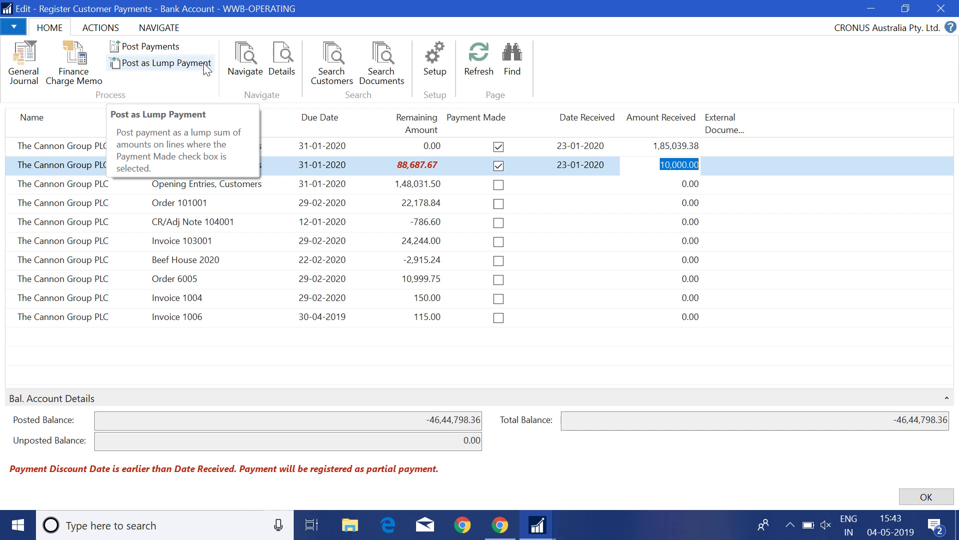
pyautogui.click(160, 50)
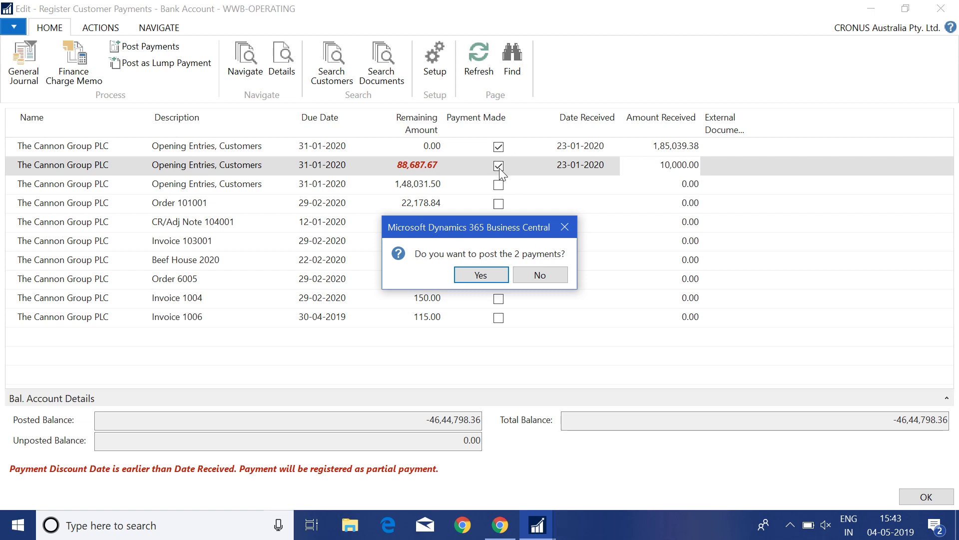
pyautogui.click(540, 274)
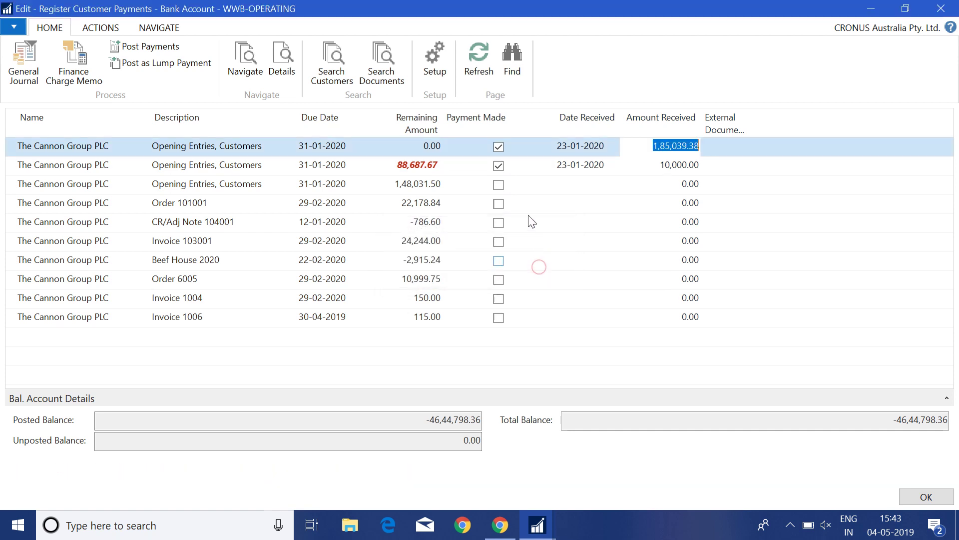
# - Mark the third opening entry as Payment Made for its full amount, and start posting the marked payments separately but decline the confirmation
pyautogui.click(496, 187)
pyautogui.click(498, 185)
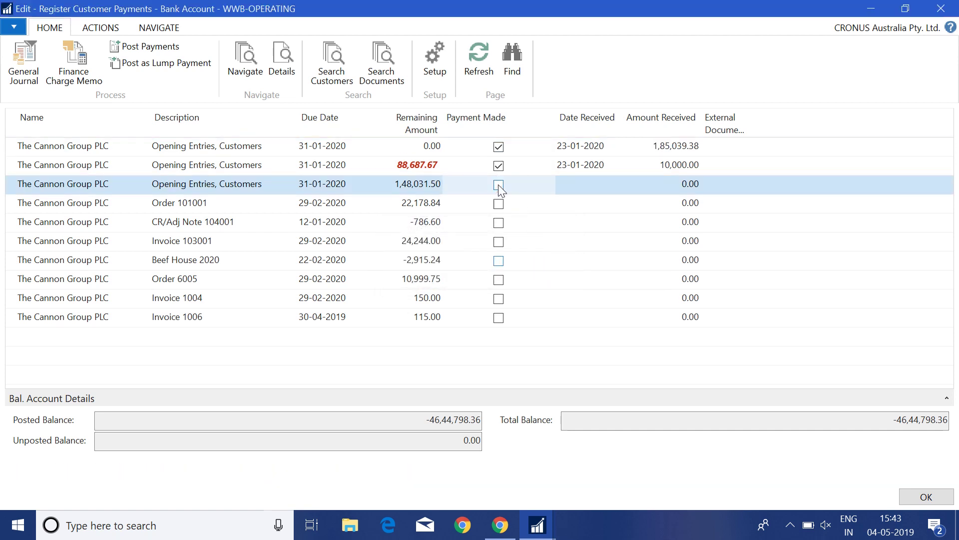
pyautogui.click(165, 46)
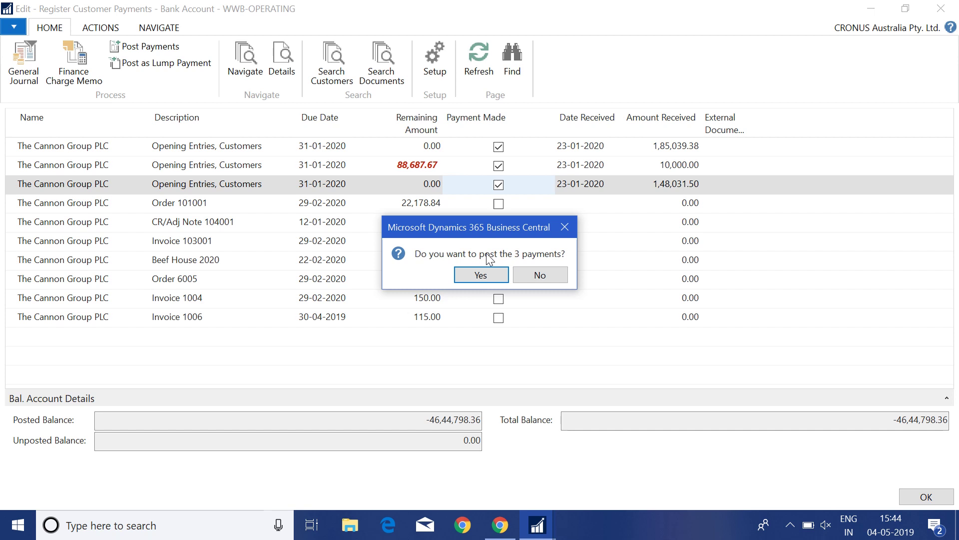
pyautogui.click(528, 275)
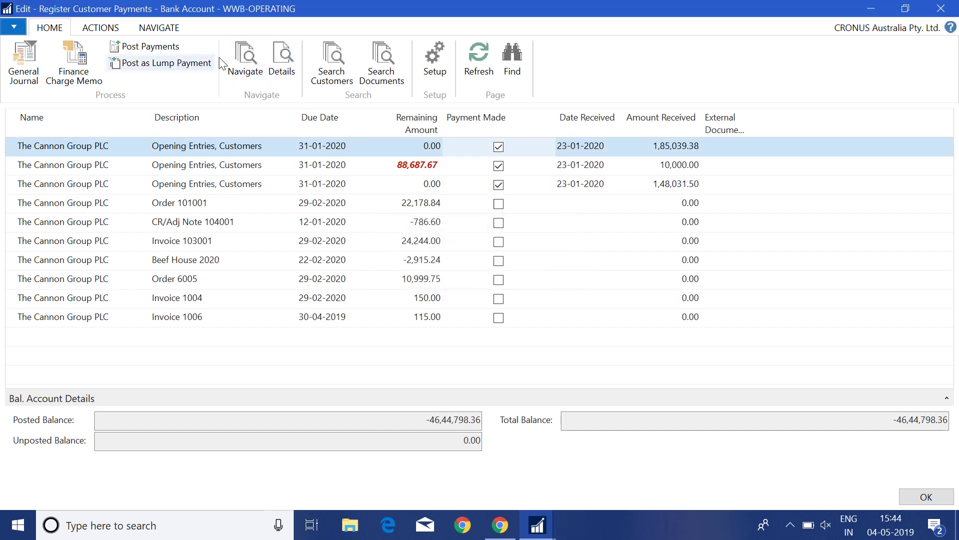
# - Post the three marked payments as one lump payment and close the customer payment registration
pyautogui.click(183, 69)
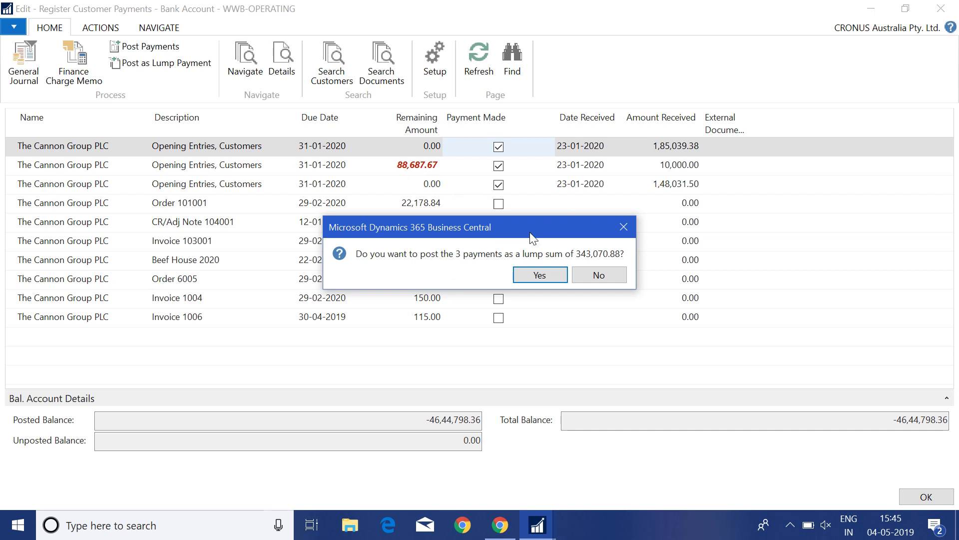
pyautogui.click(535, 276)
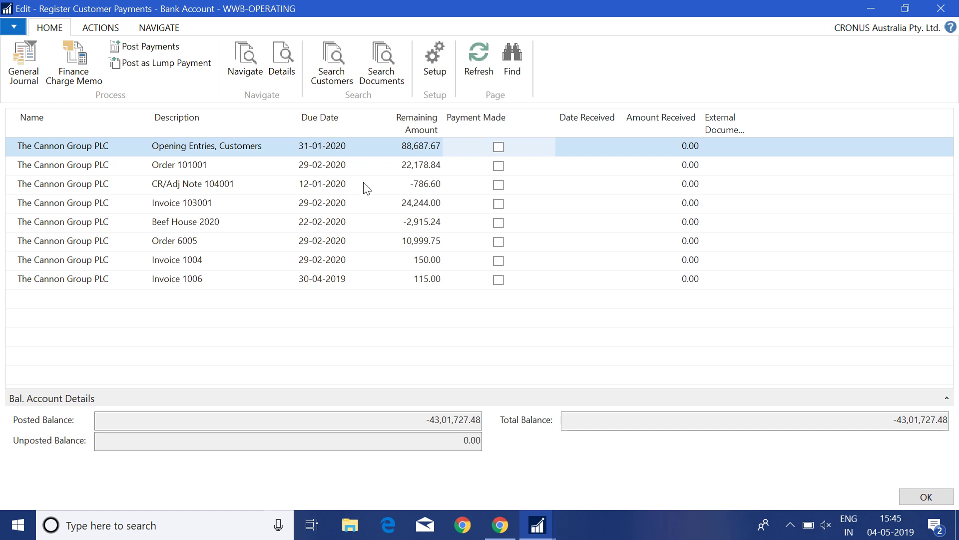
pyautogui.click(925, 499)
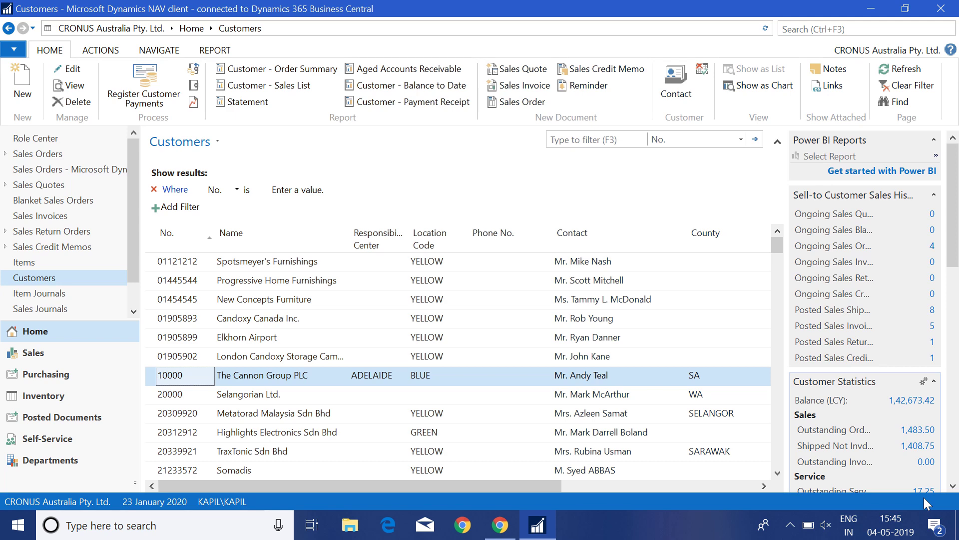
# - Open the ledger entries of The Cannon Group PLC and check the newest payment's document number, original amount and remaining amount
pyautogui.hotkey('ctrl', 'F7')
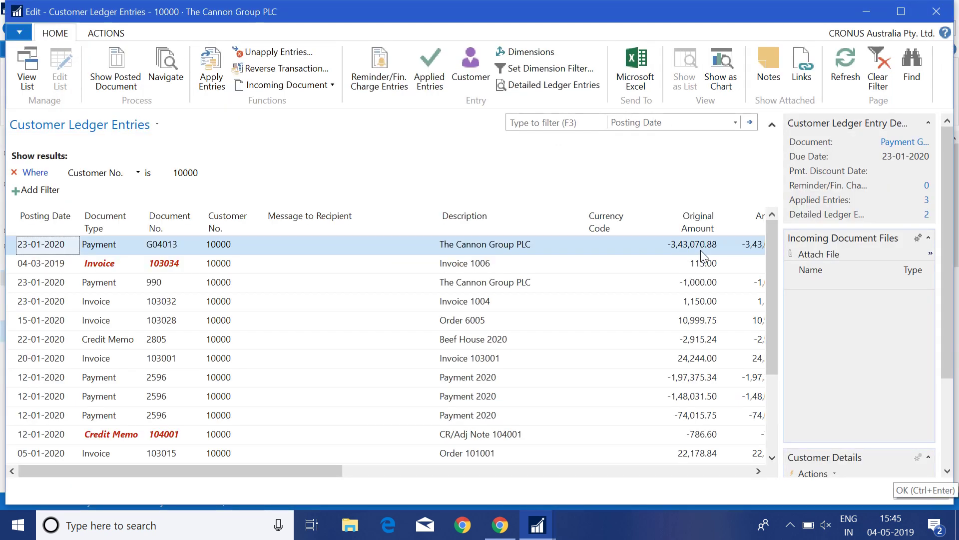
pyautogui.click(493, 244)
pyautogui.press('Escape')
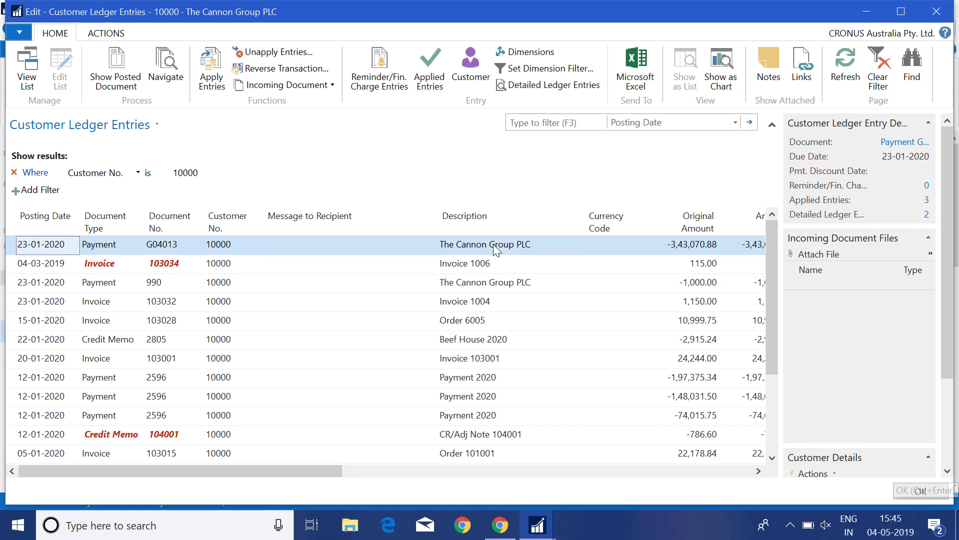
pyautogui.press('Right')
pyautogui.press('Right')
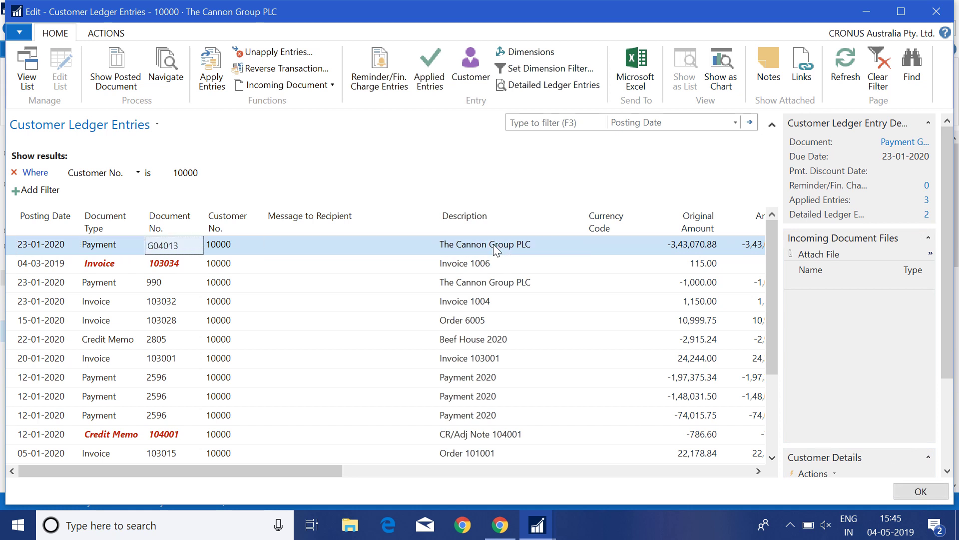
pyautogui.press('Right')
pyautogui.press('Right')
pyautogui.press('Right')
pyautogui.press('Right')
pyautogui.press('Right')
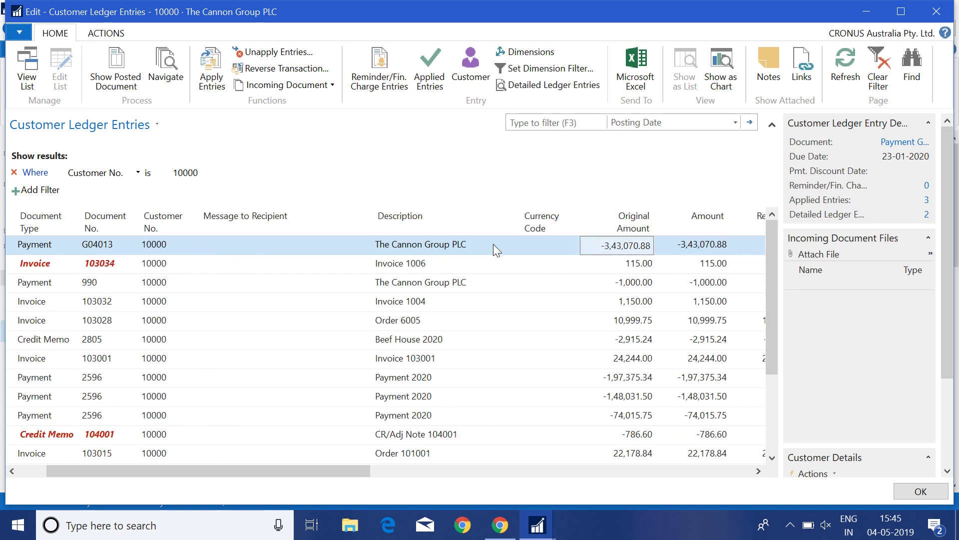
pyautogui.press('Right')
pyautogui.press('Right')
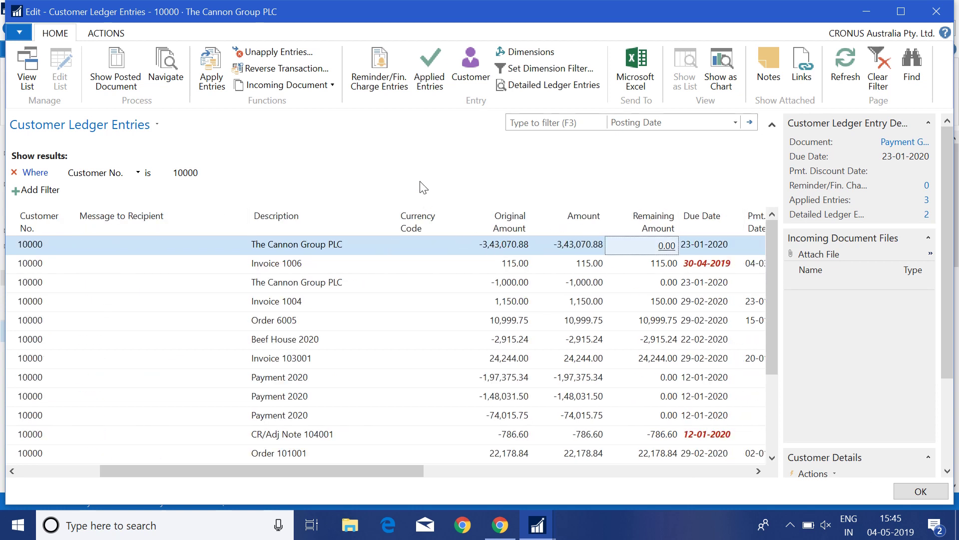
# - Open the entries applied to the newest payment and examine the amounts and closed-by amounts of invoices 00-11 and 00-16
pyautogui.click(433, 82)
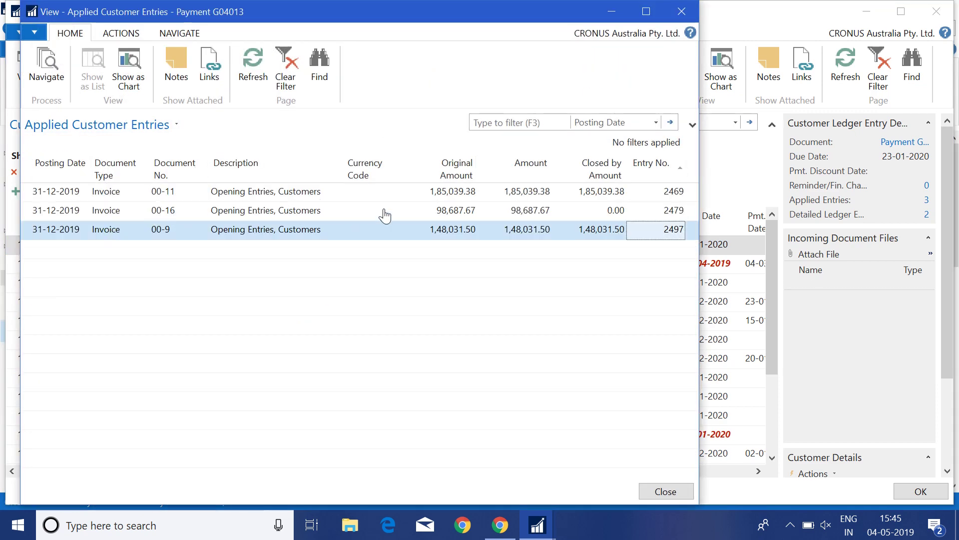
pyautogui.click(443, 195)
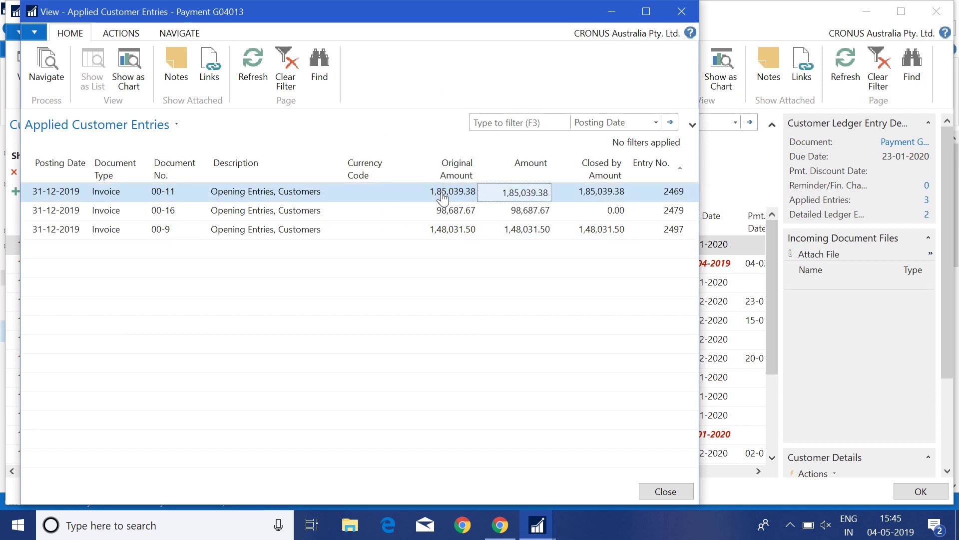
pyautogui.press('Right')
pyautogui.press('Down')
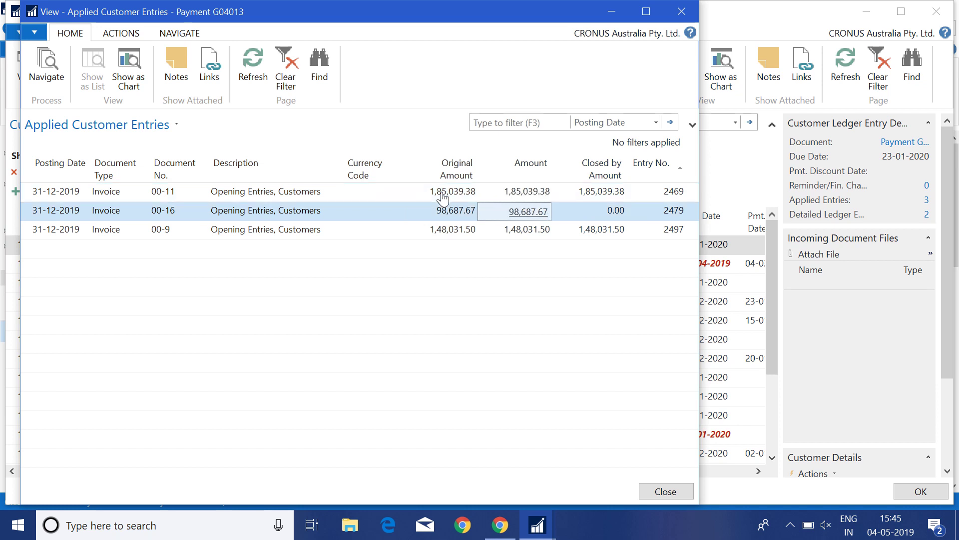
pyautogui.press('Right')
pyautogui.press('Right')
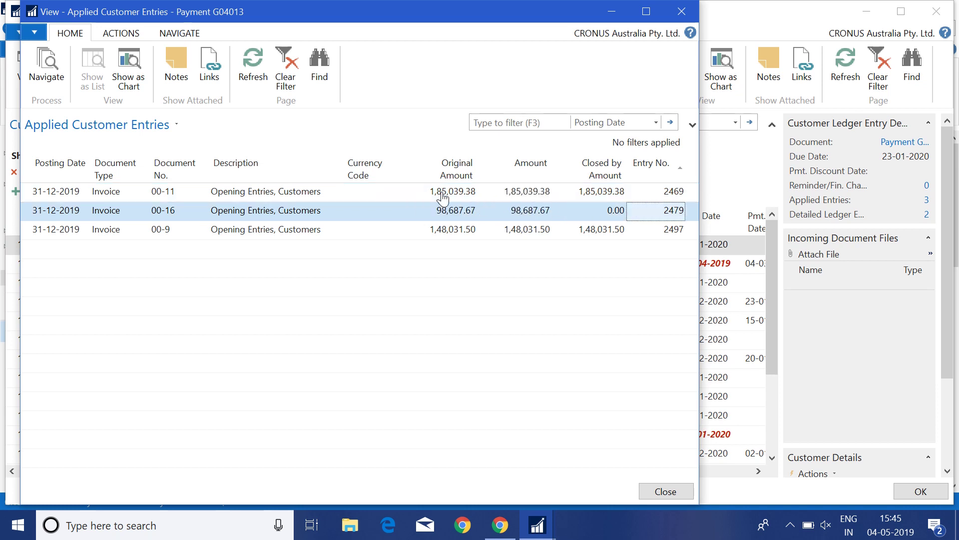
pyautogui.press('Left')
pyautogui.press('Left')
pyautogui.press('Left')
pyautogui.press('Left')
pyautogui.press('Left')
pyautogui.press('Left')
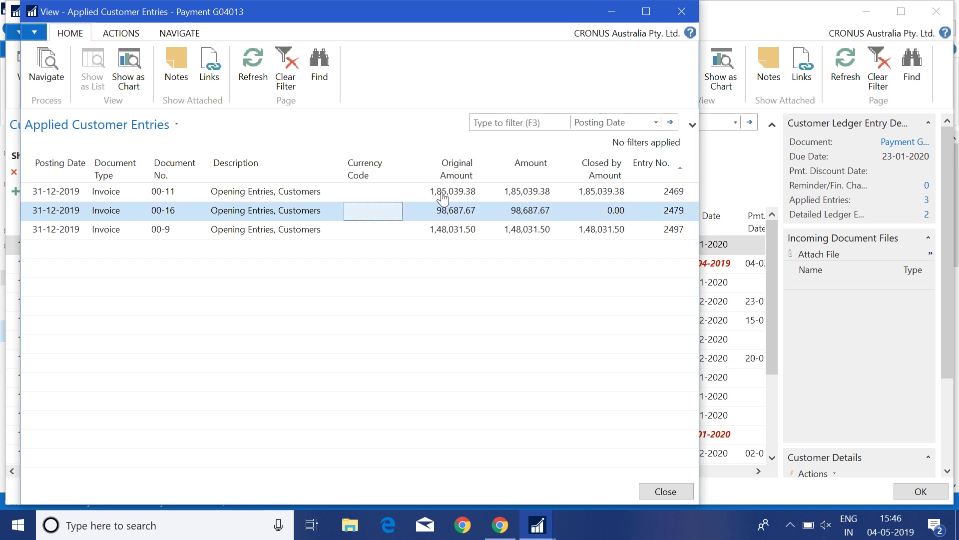
# - Examine the original, current and closed-by amounts of applied invoice 00-9
pyautogui.press('Down')
pyautogui.press('Right')
pyautogui.press('Right')
pyautogui.press('Right')
pyautogui.press('Right')
pyautogui.press('Right')
pyautogui.press('Right')
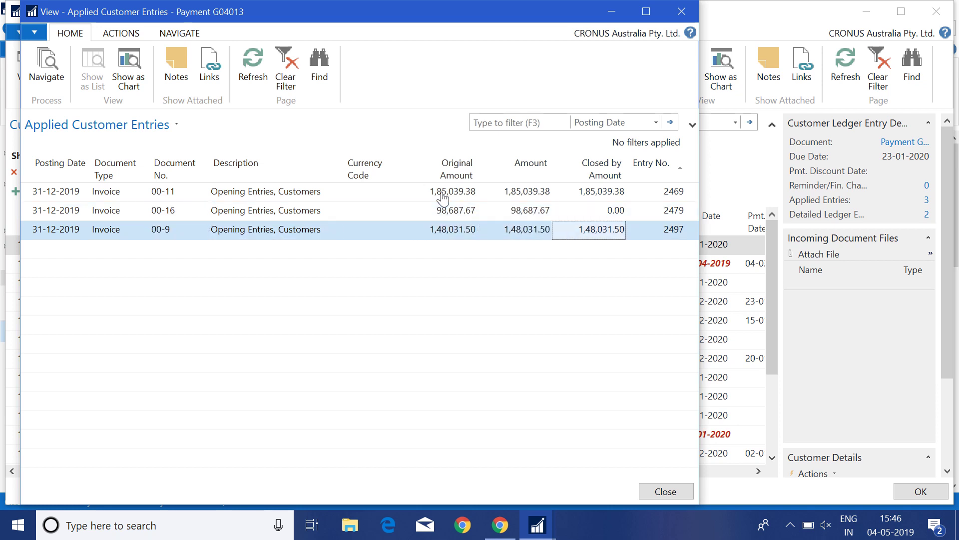
pyautogui.press('Left')
pyautogui.press('Left')
pyautogui.press('Left')
pyautogui.press('Left')
pyautogui.press('Left')
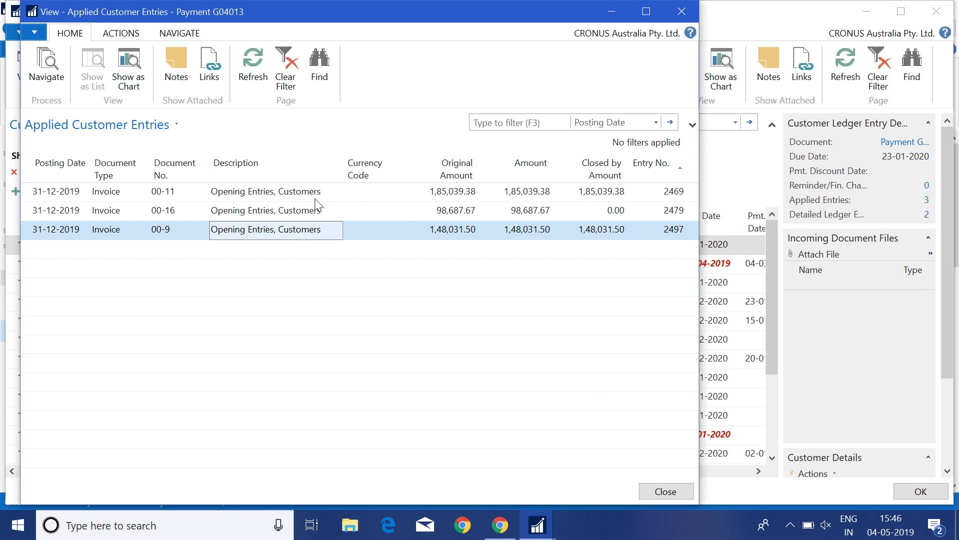
# - Close the applied entries and ledger entries, and check The Cannon Group PLC's balance, sales and payments in the customer list
pyautogui.click(665, 492)
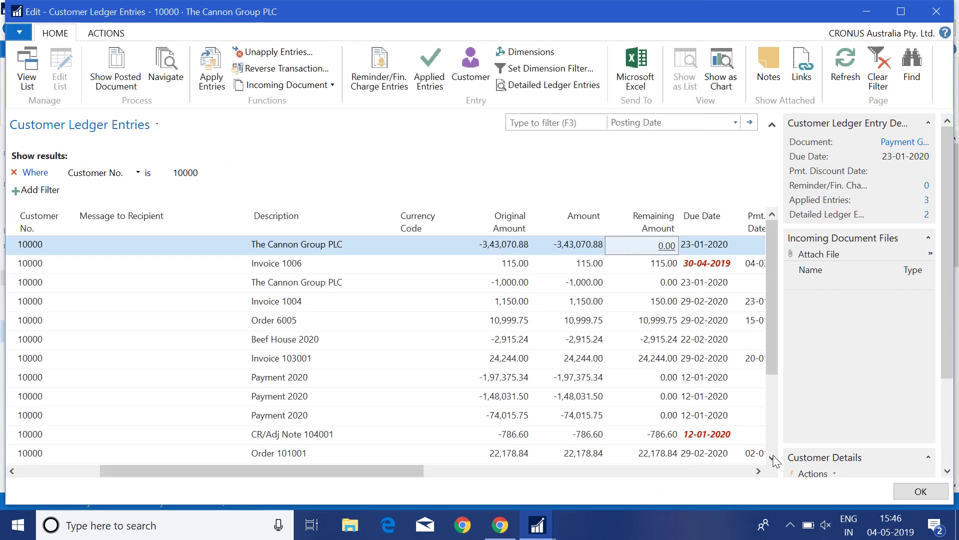
pyautogui.click(920, 493)
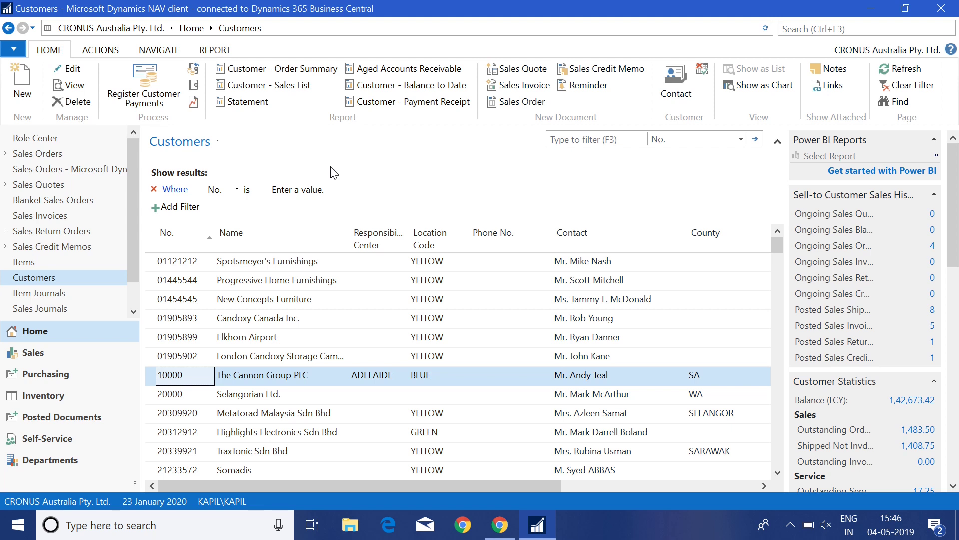
pyautogui.click(596, 379)
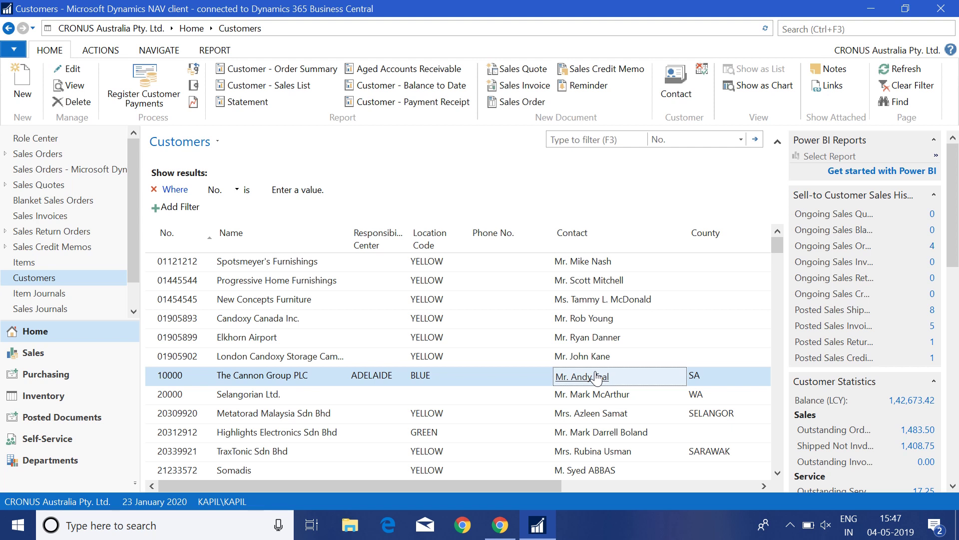
pyautogui.press('End')
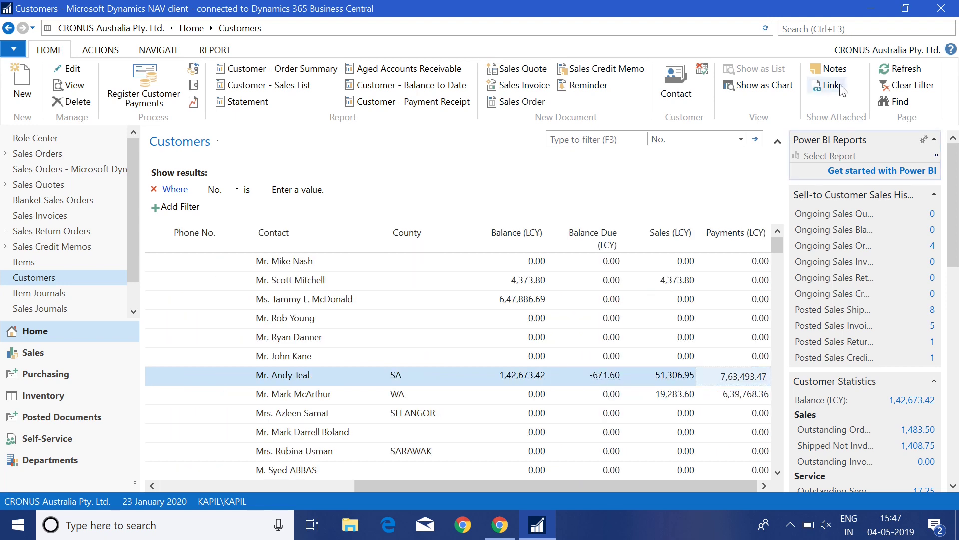
pyautogui.click(872, 7)
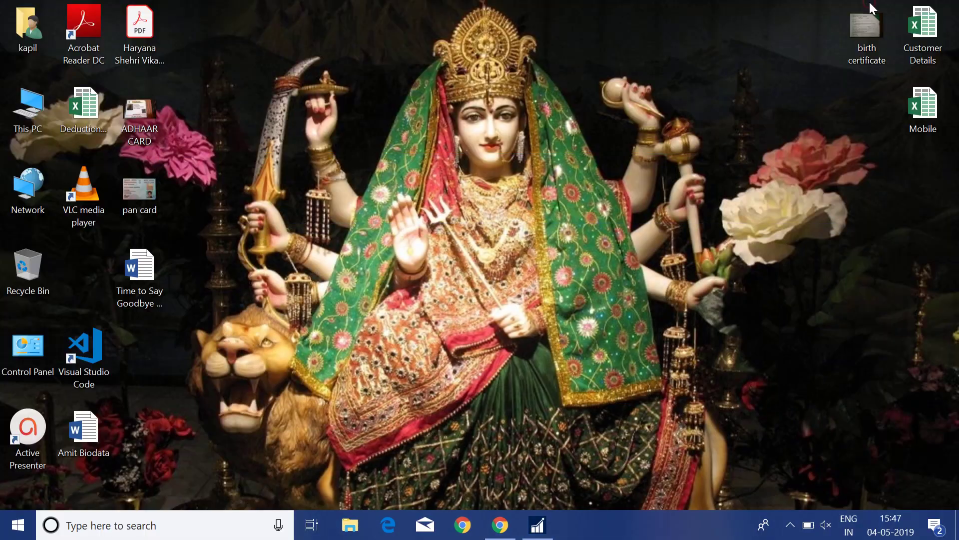
pyautogui.click(798, 534)
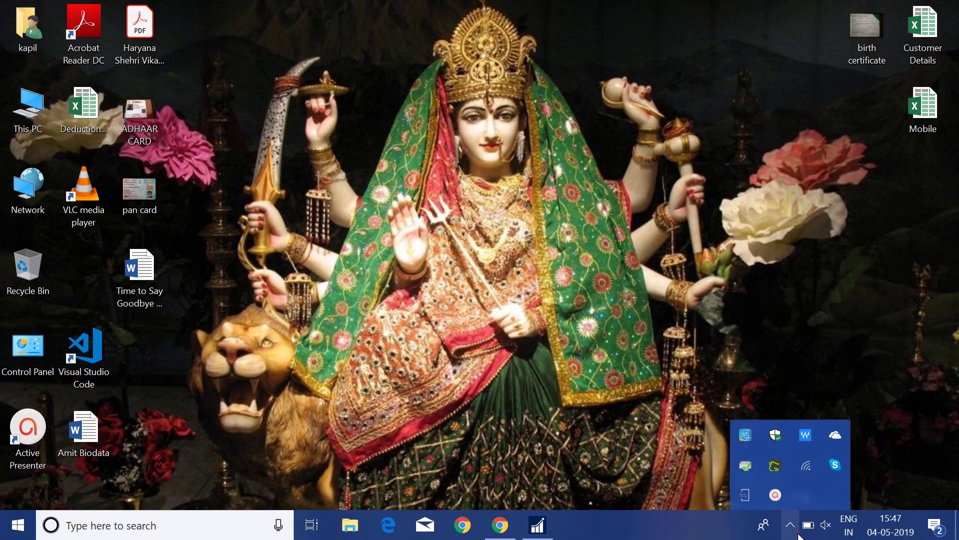
pyautogui.click(773, 496)
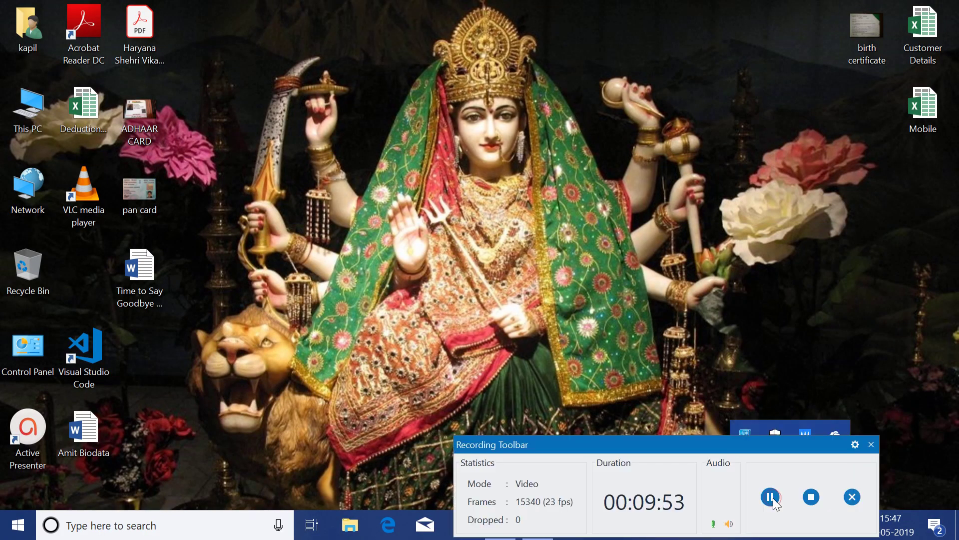